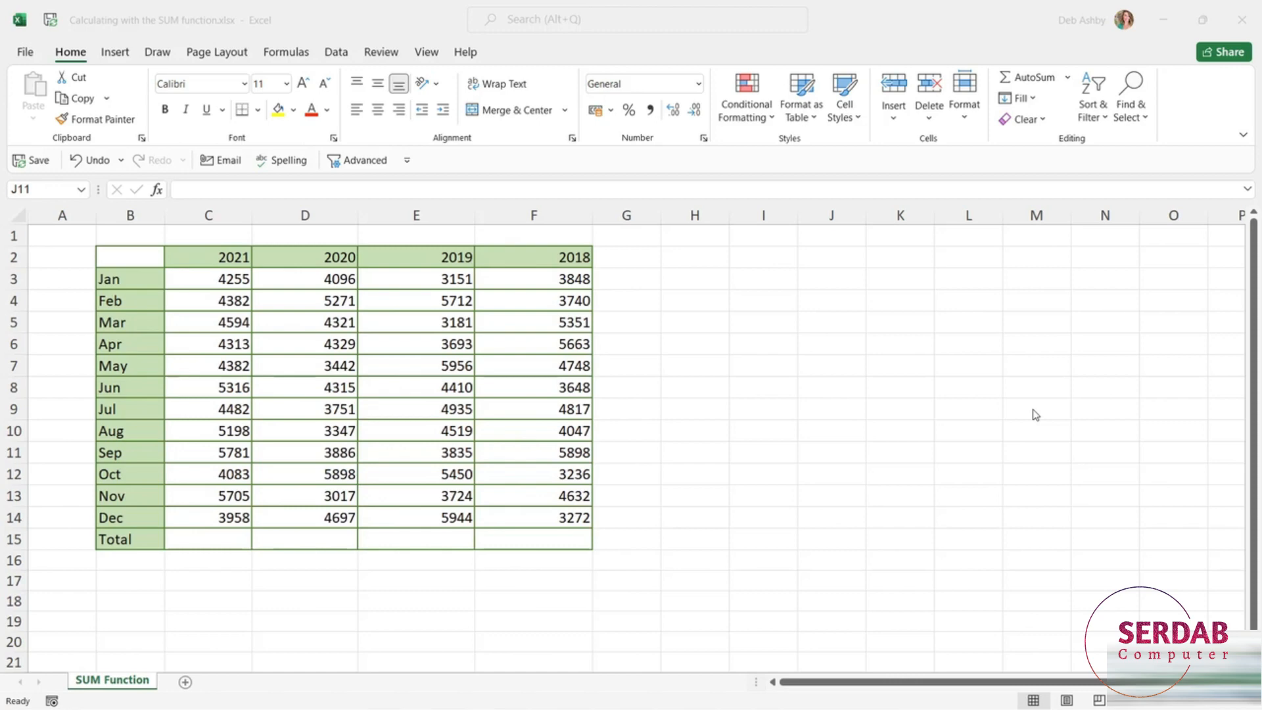
Look over the Total row cells C15 through F15 for the four year columns.
left_click(205, 535)
left_click(205, 535)
left_click(290, 538)
left_click(416, 542)
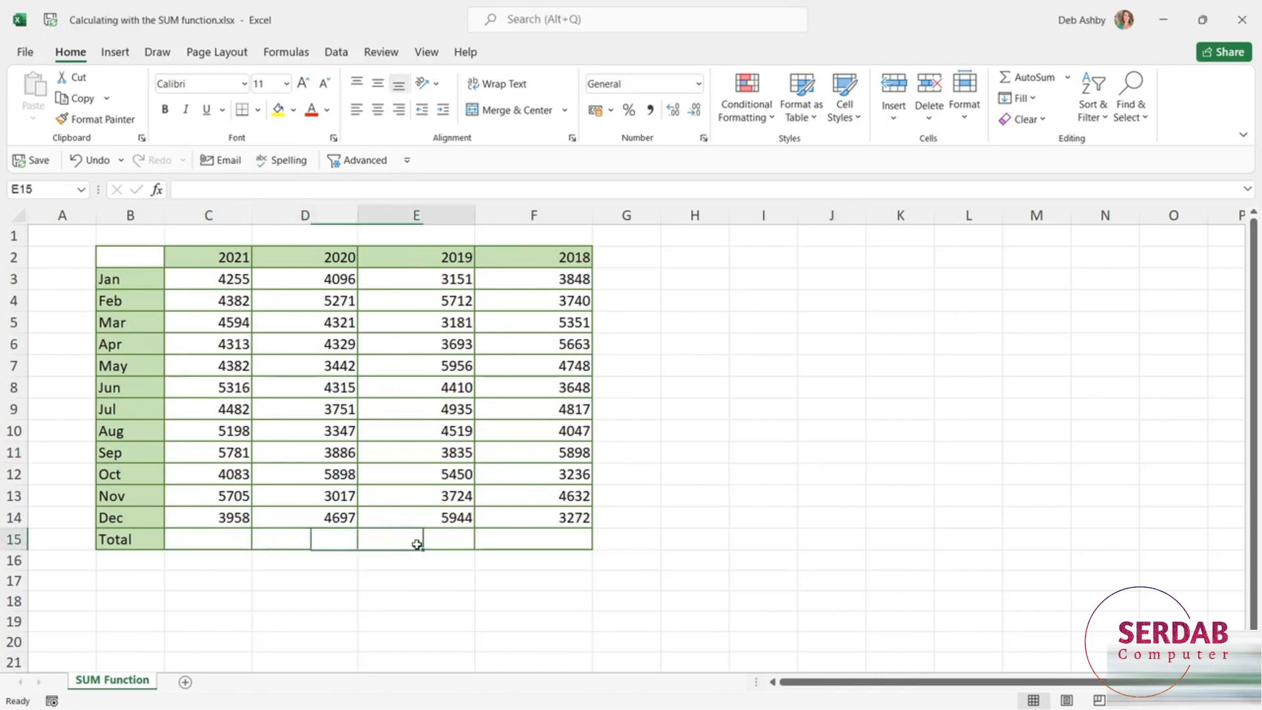
left_click(551, 547)
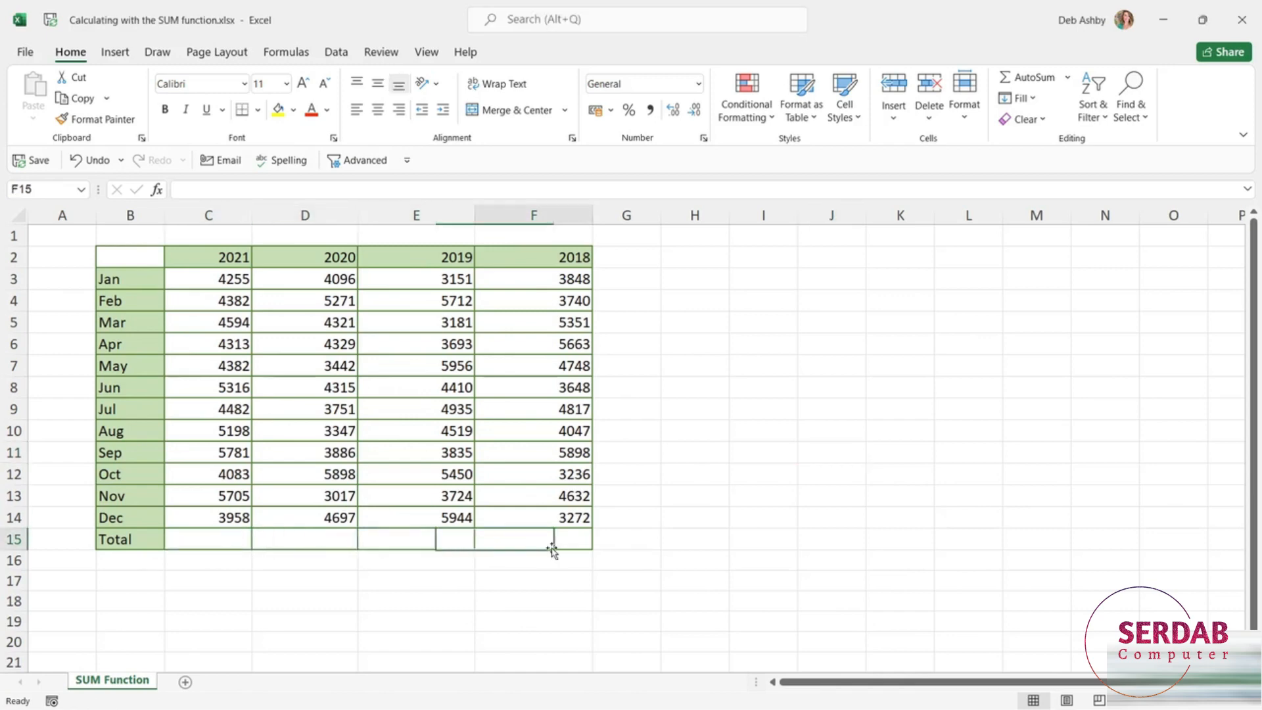
Enter =SUM(C3:C14) in C15 to total the 2021 January–December sales.
left_click(202, 539)
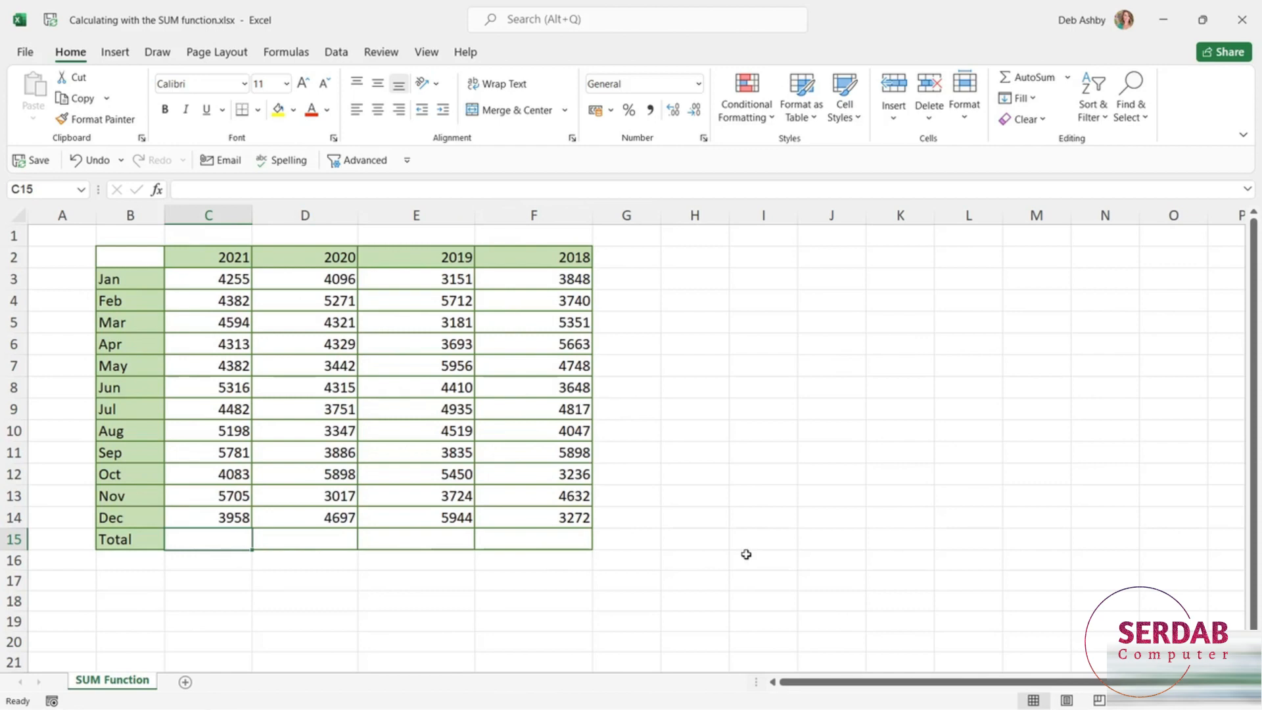
type("=")
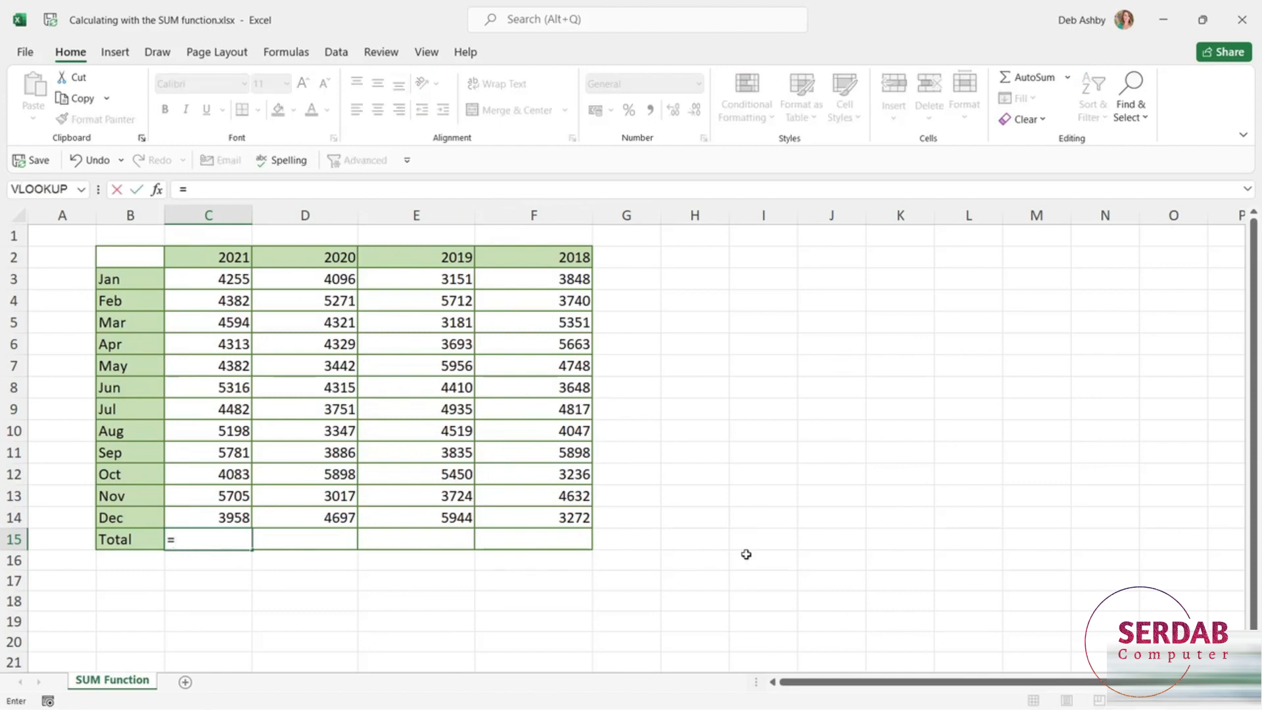
type("S")
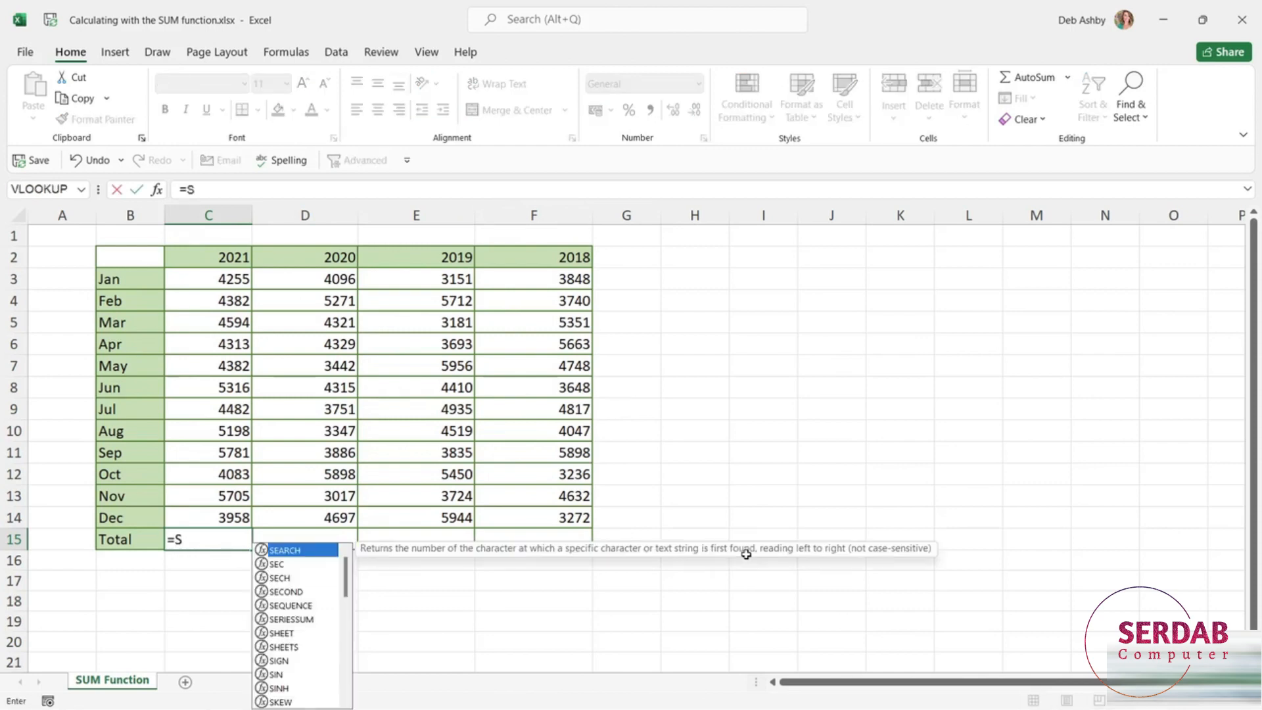
type("UM")
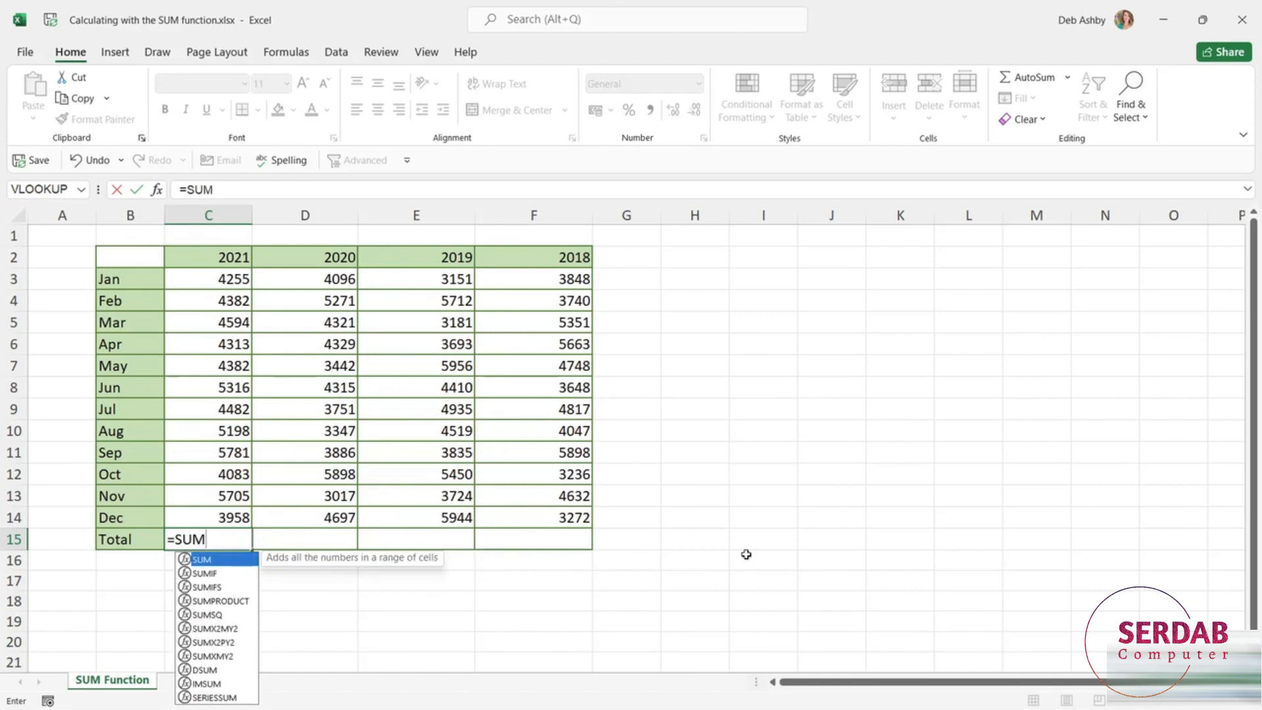
type("(")
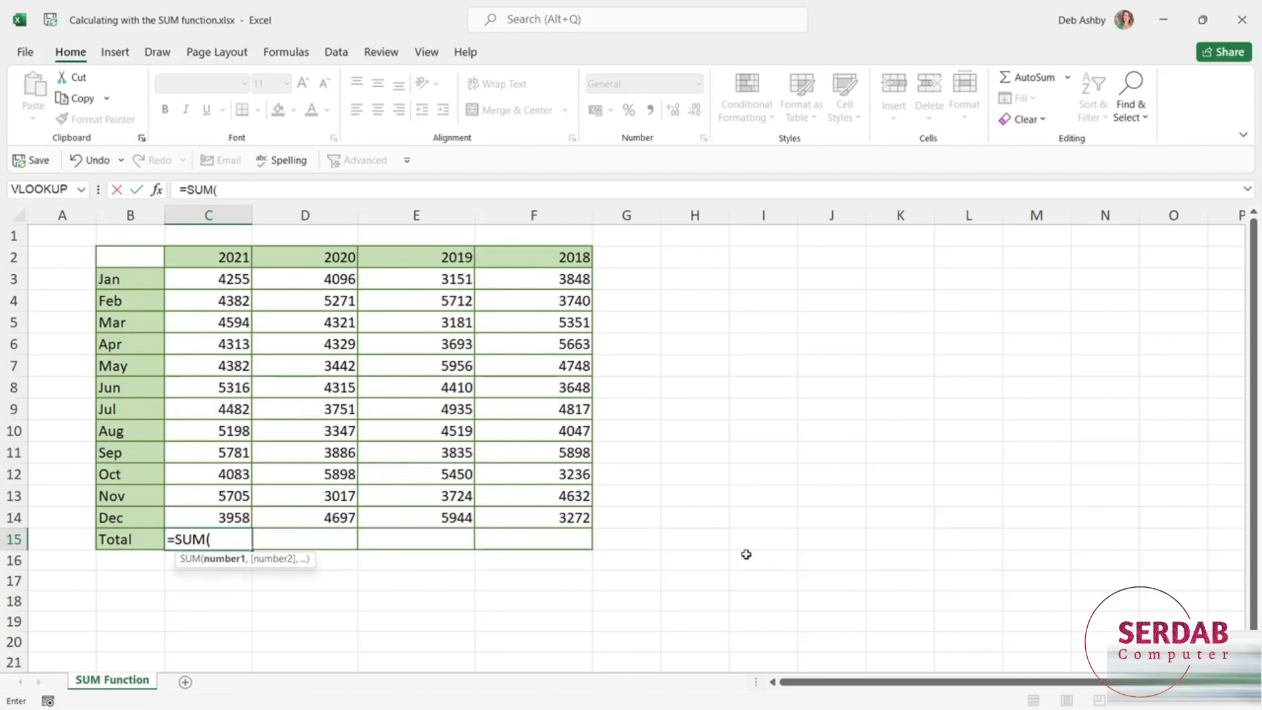
left_click(225, 279)
left_click_drag(224, 442, 231, 516)
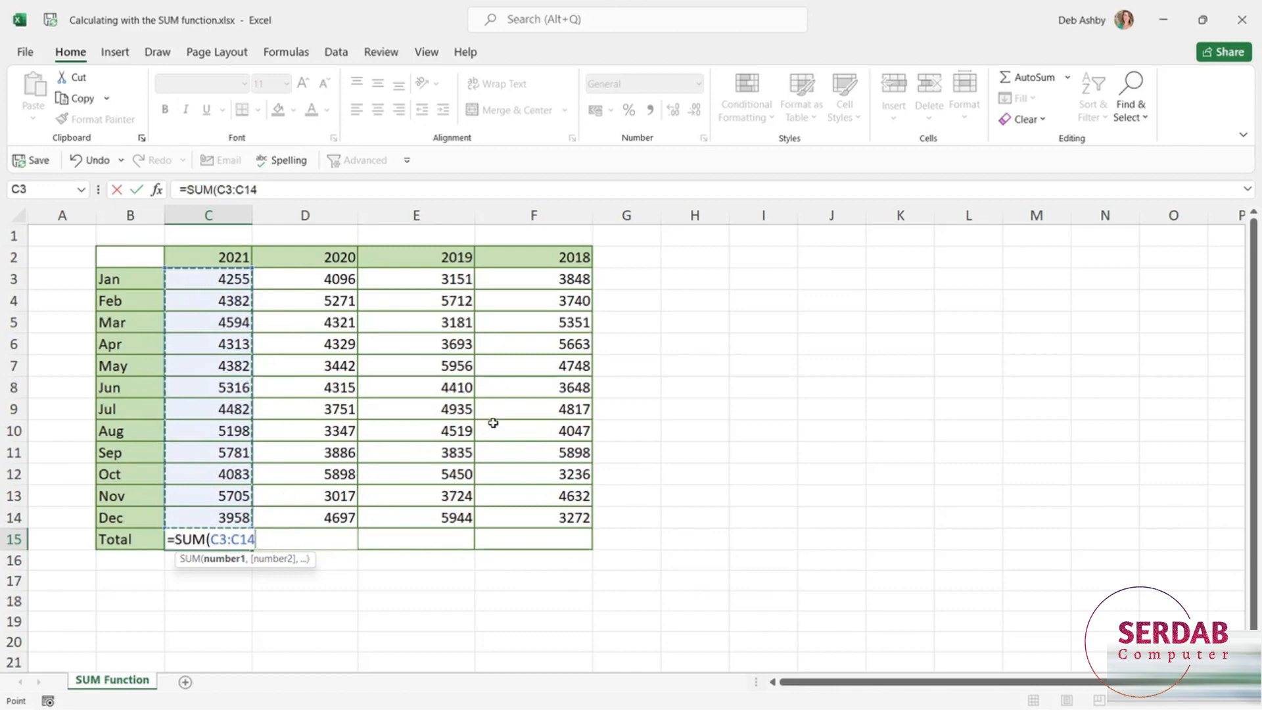
type(")")
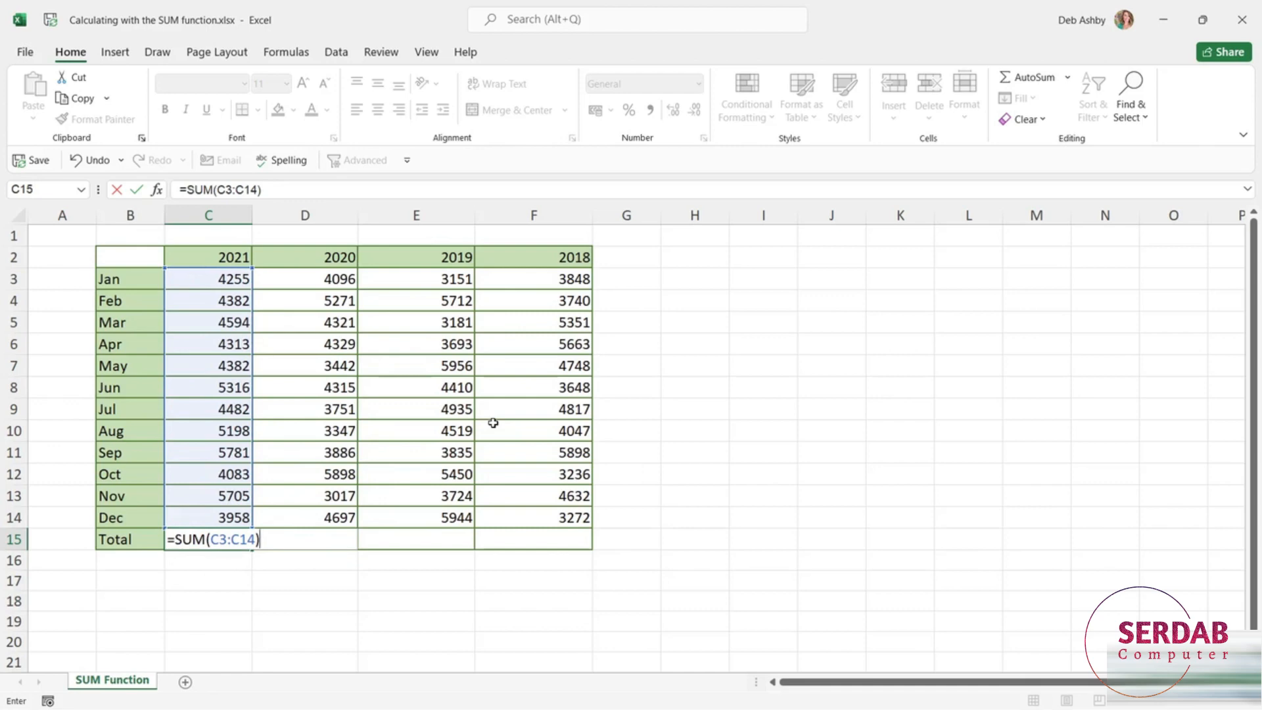
key("Return")
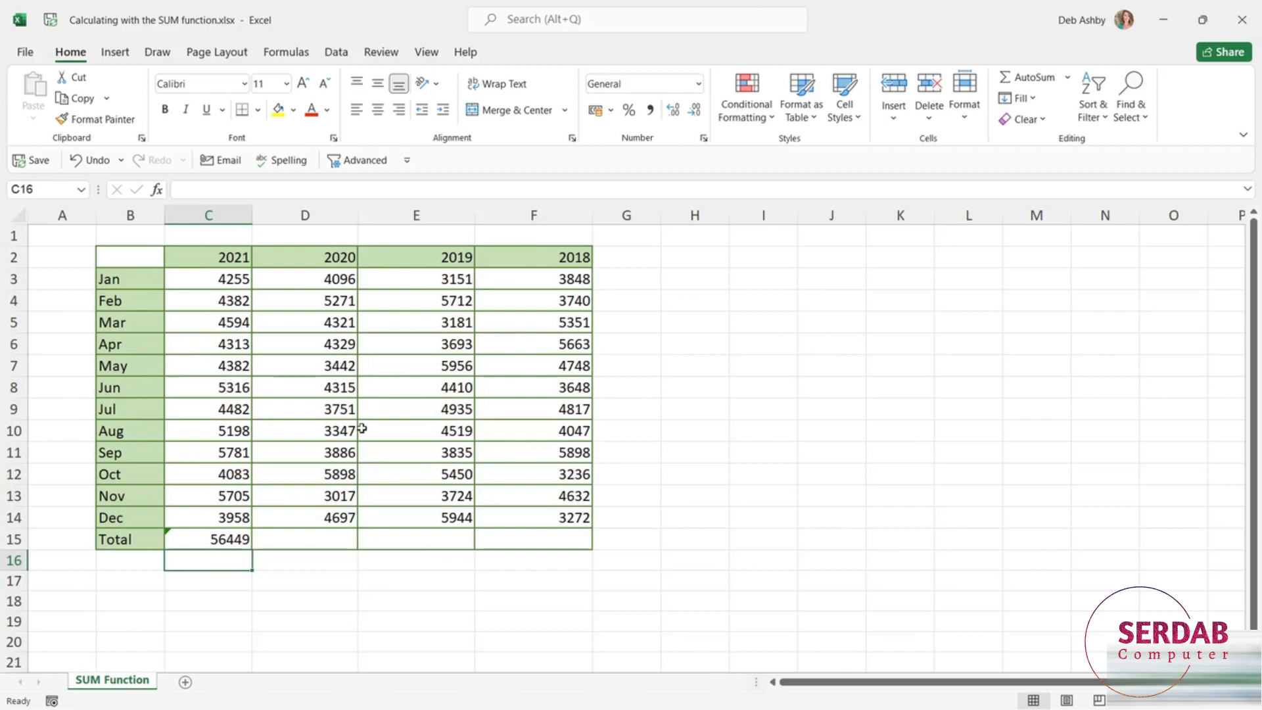
left_click(318, 539)
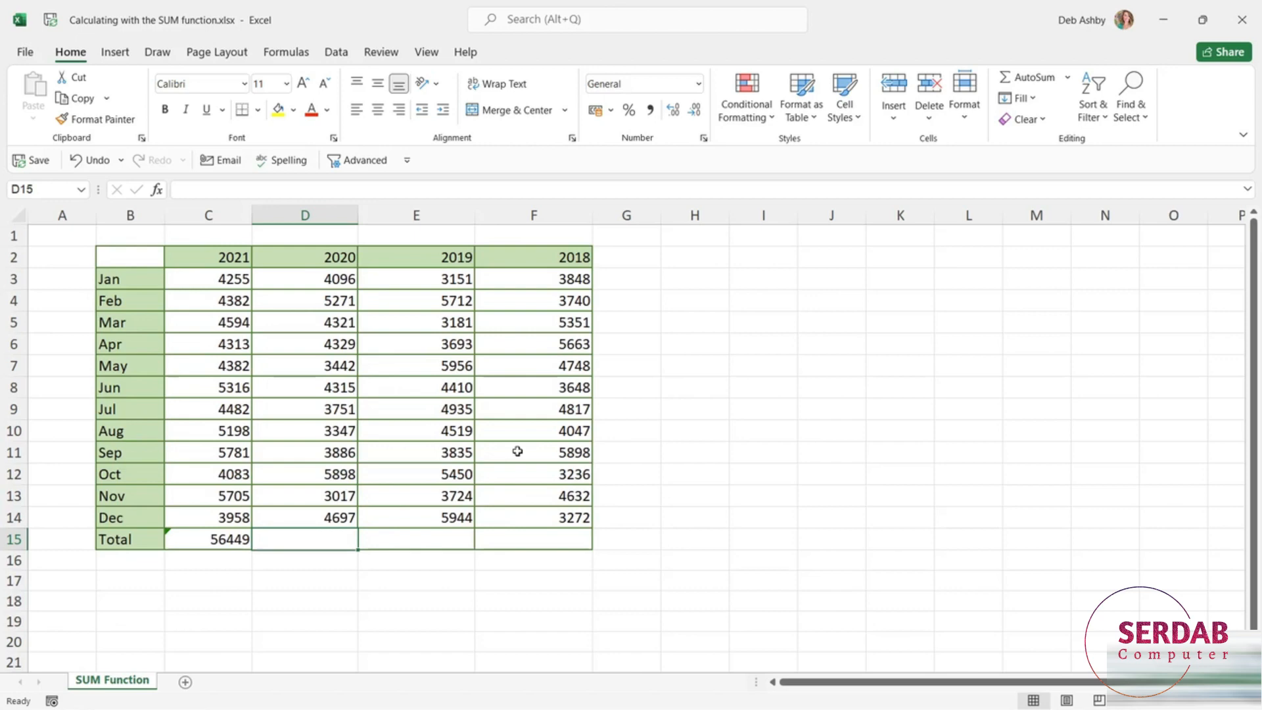
type("=SUM")
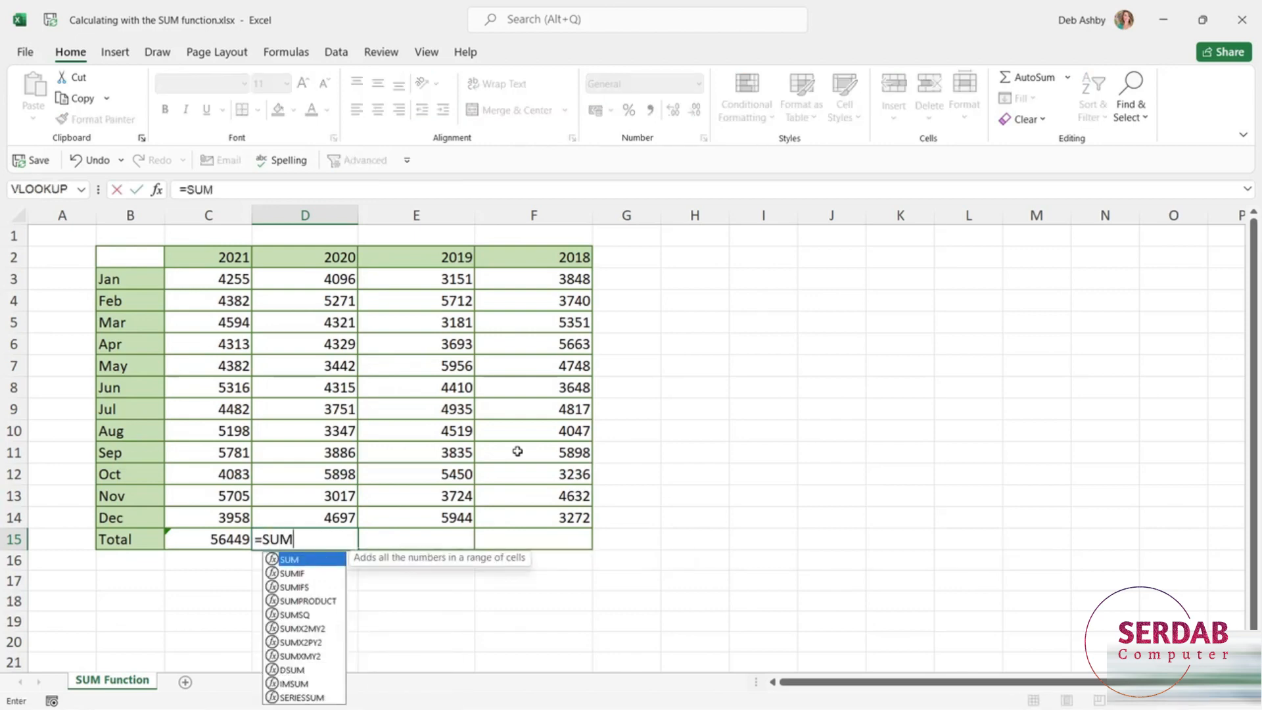
key("BackSpace")
key("BackSpace")
key("BackSpace")
key("BackSpace")
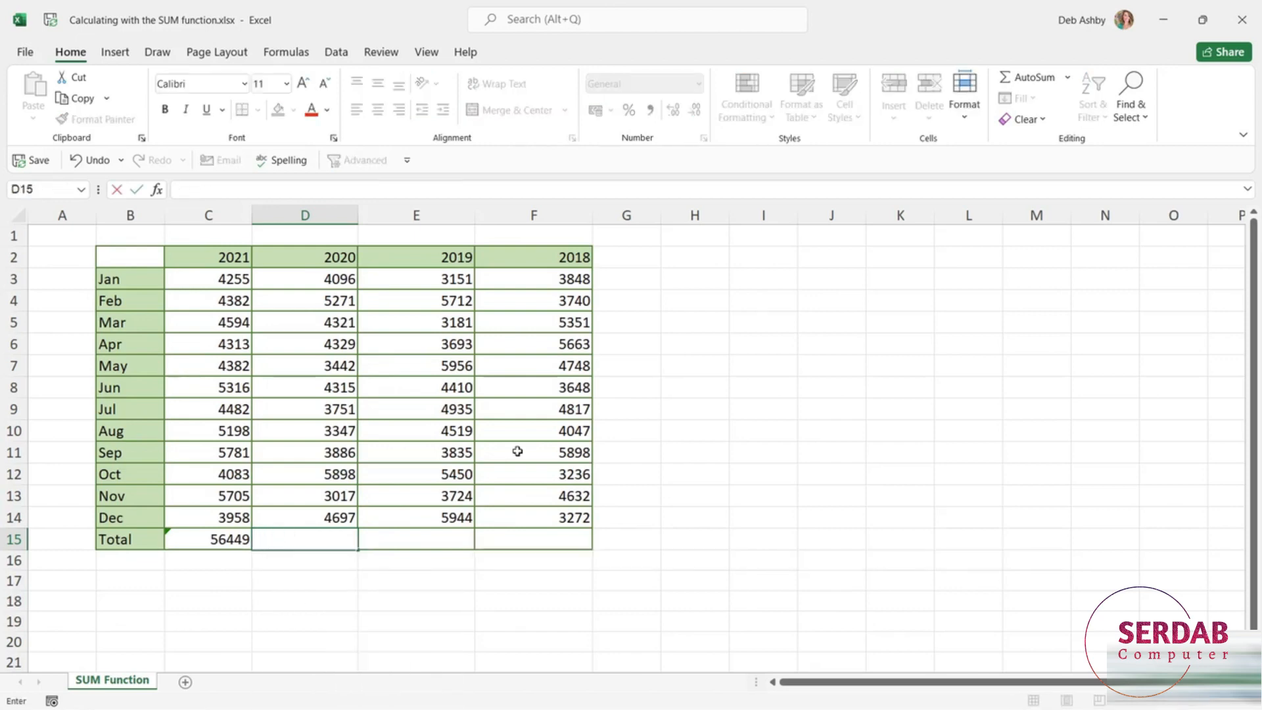
key("Escape")
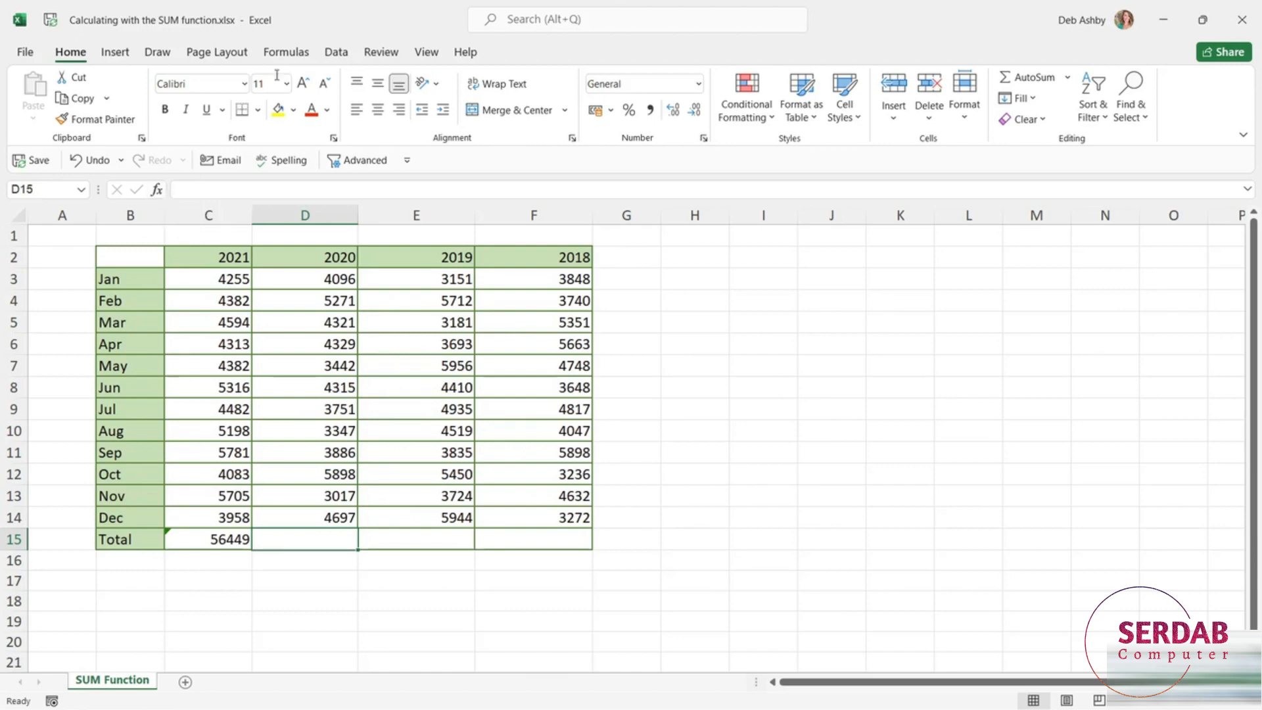
Open Insert Function for D15 and set the function category to All.
left_click(287, 53)
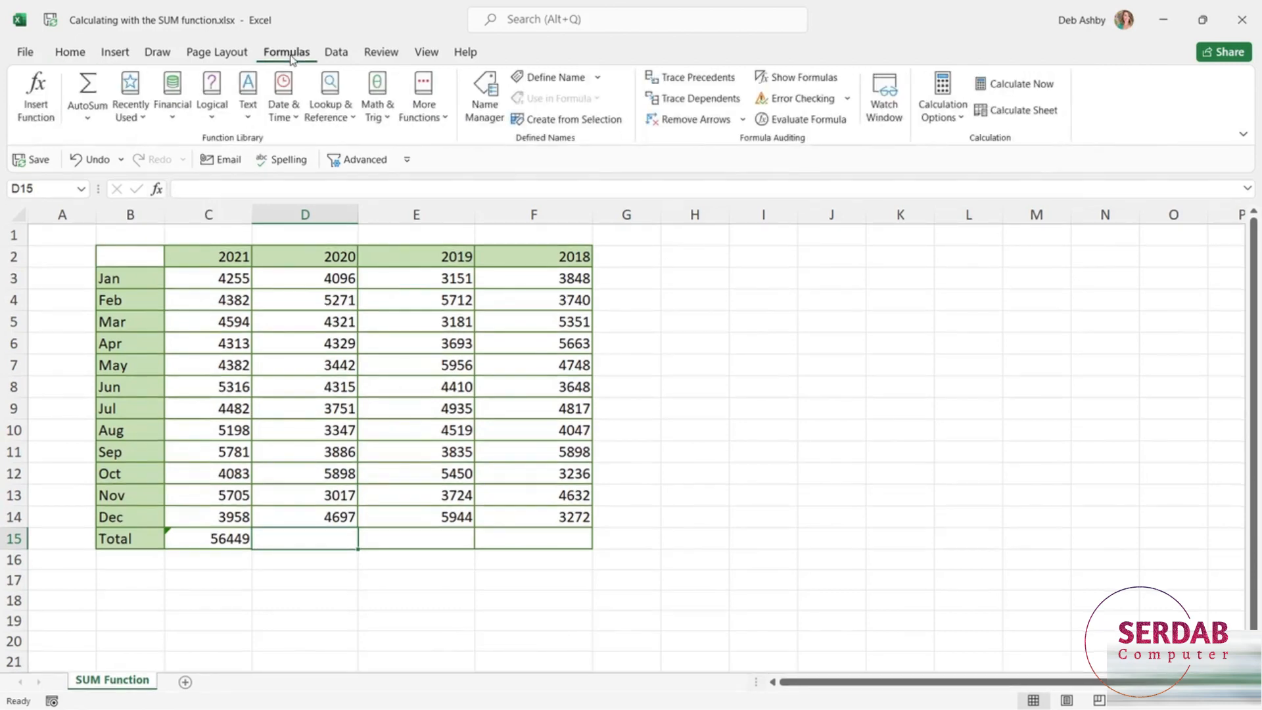
left_click(40, 111)
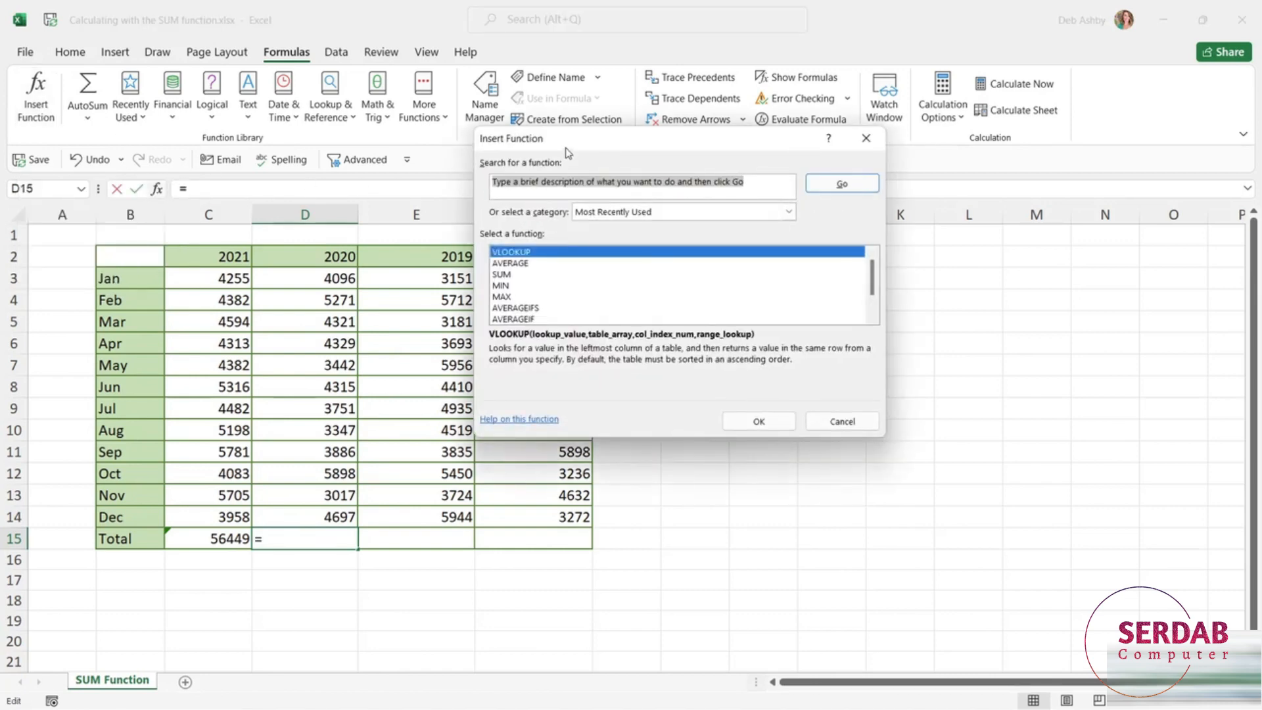
left_click_drag(564, 139, 719, 140)
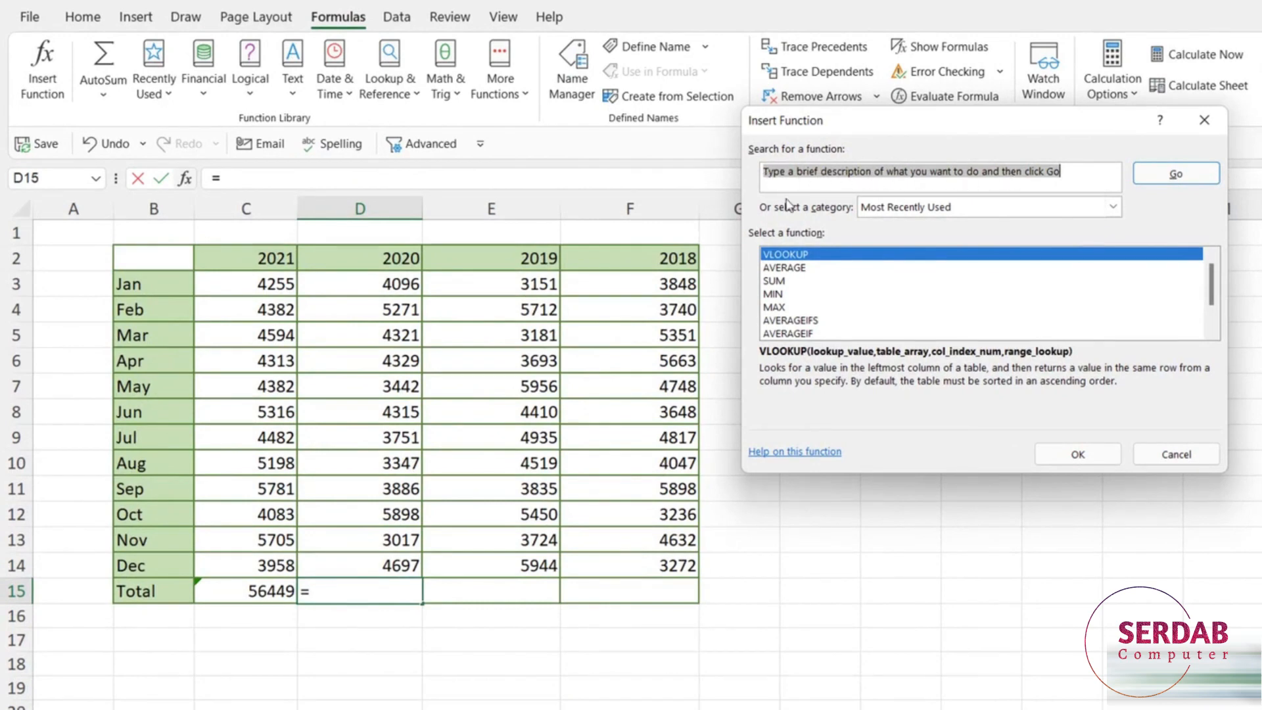
left_click(1114, 209)
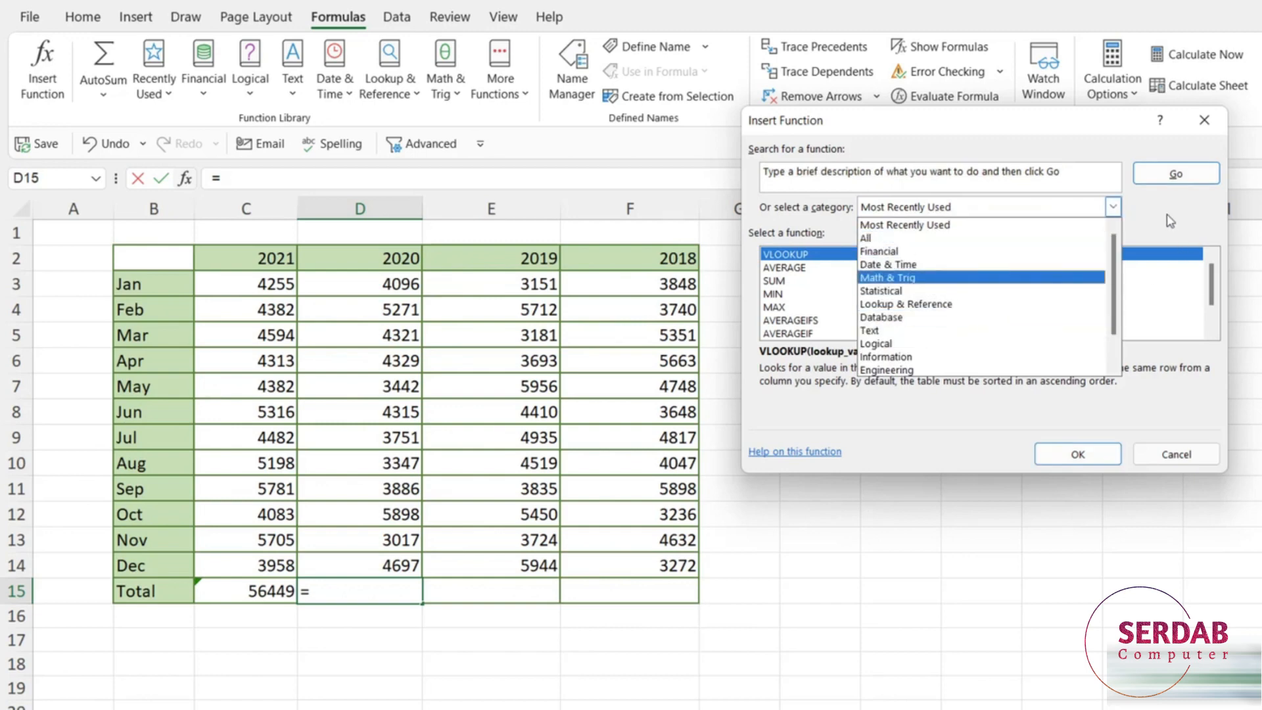
key("Up")
key("Up")
key("Up")
key("Return")
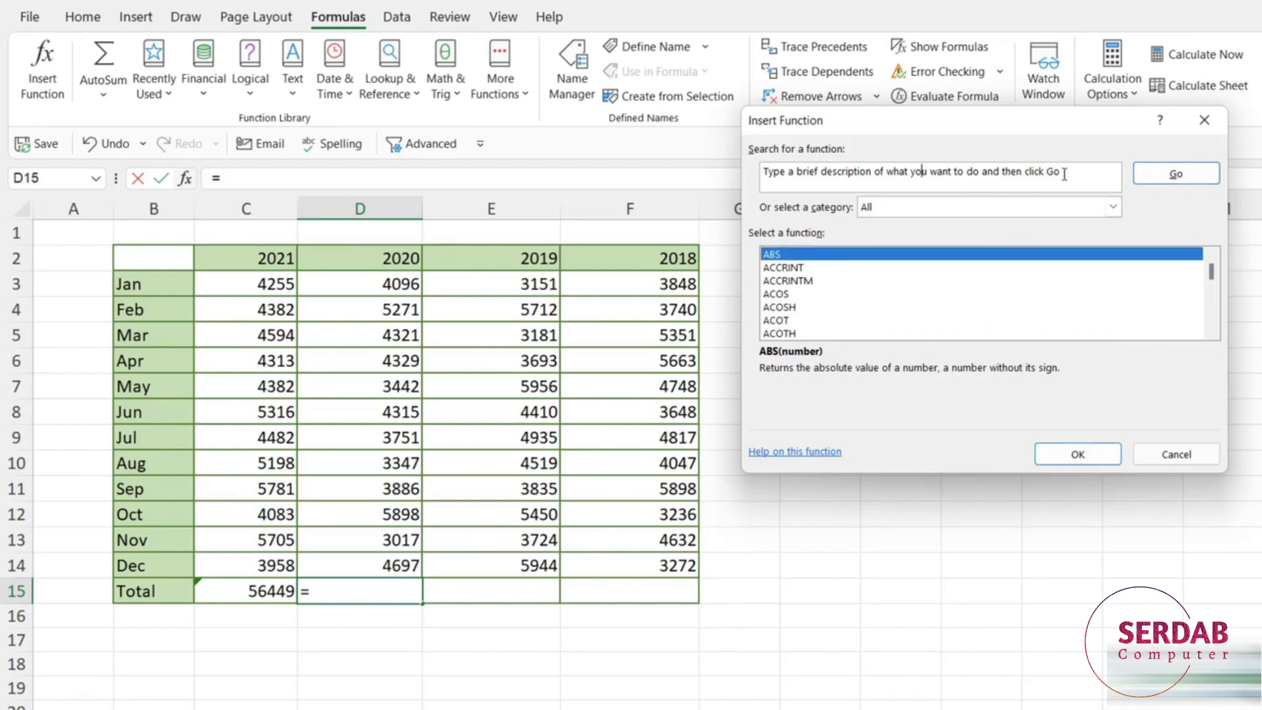
Search functions for 'add numbers' and choose SUM from the results.
left_click_drag(1047, 169, 755, 170)
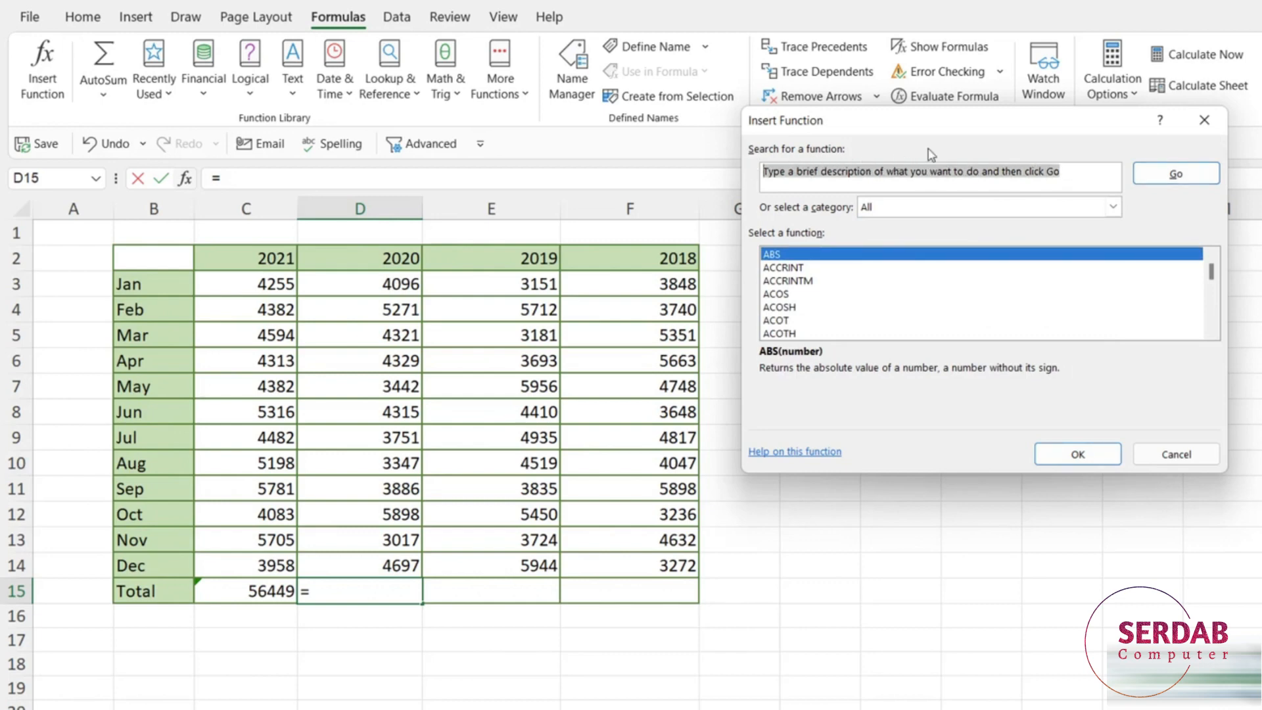
type("add number")
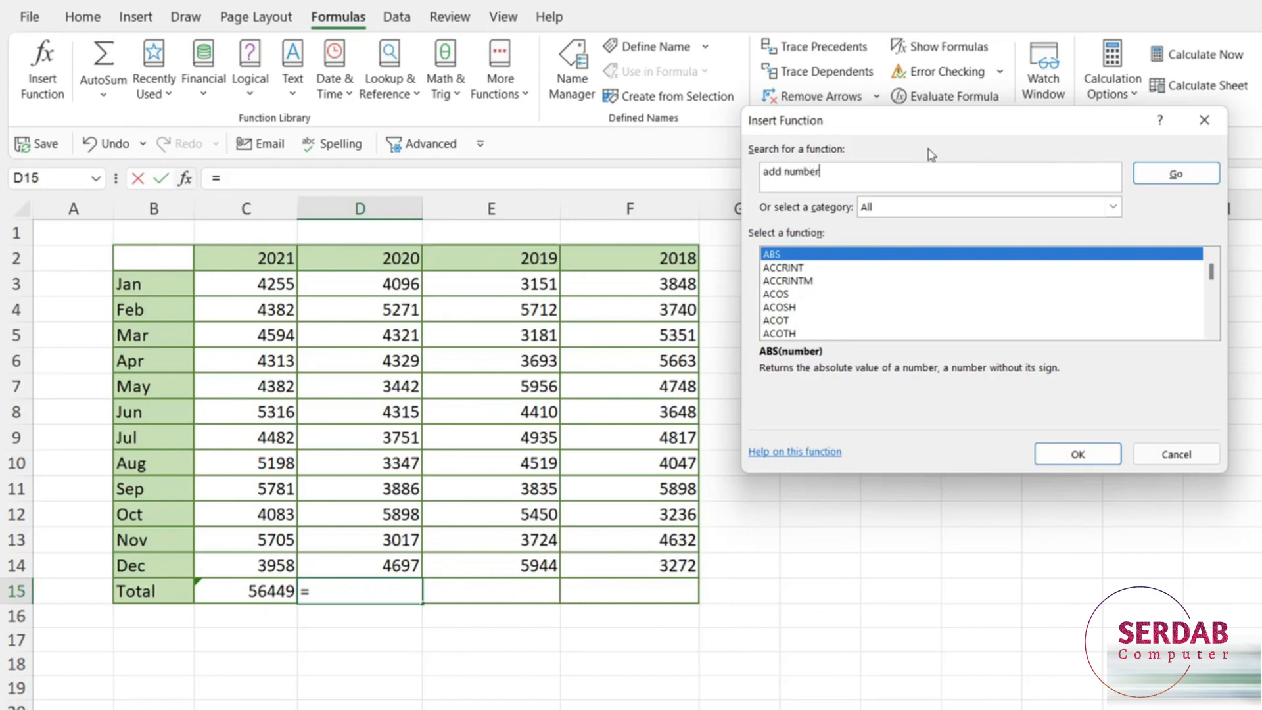
type("s")
left_click(1177, 175)
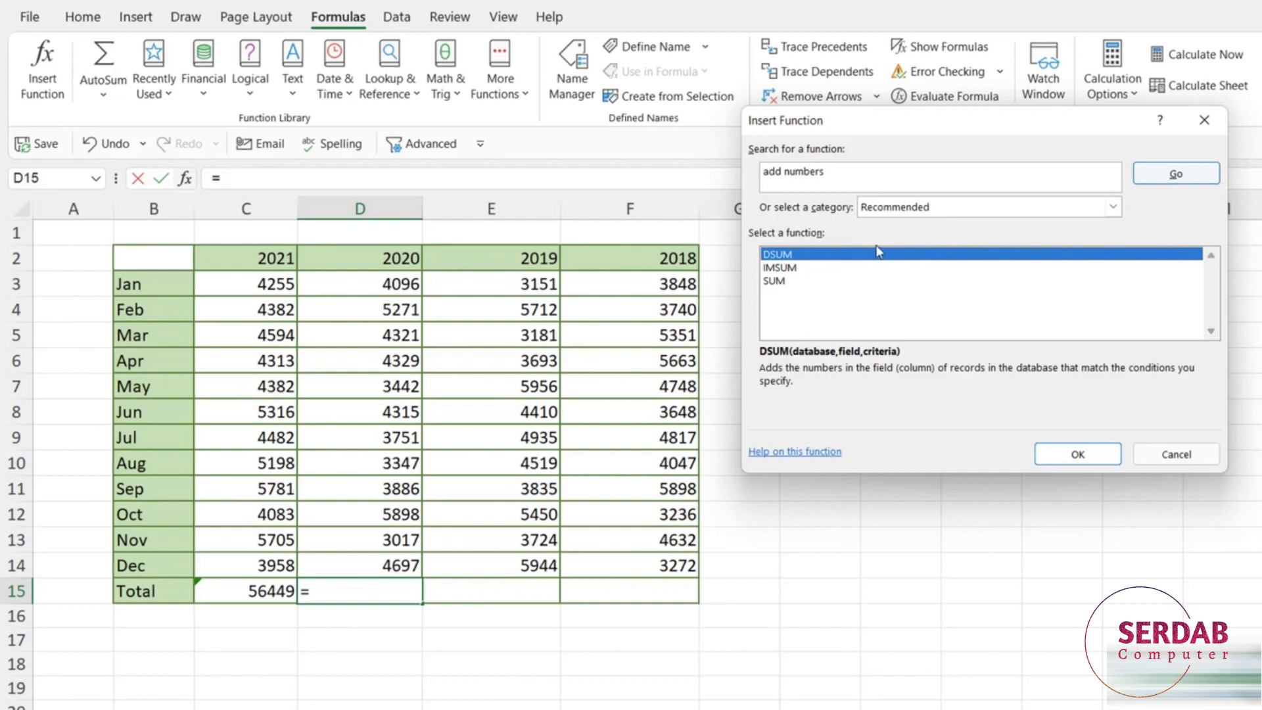
left_click(781, 282)
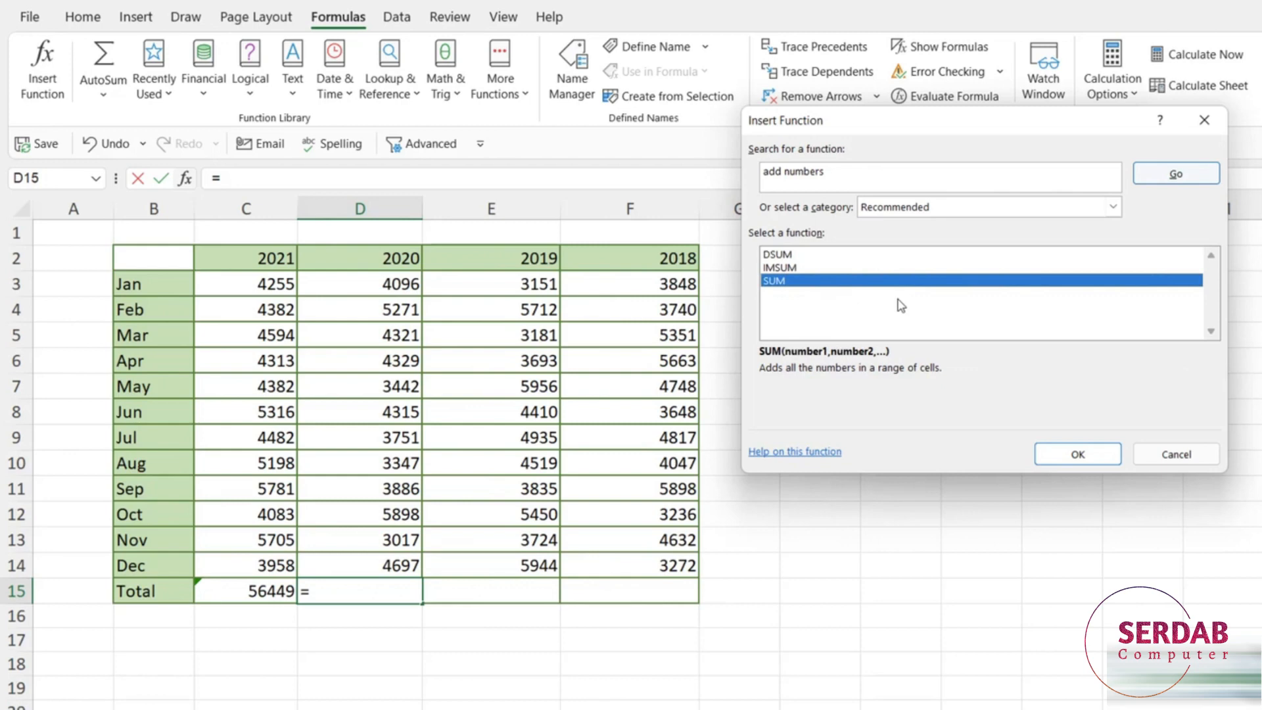
double_click(782, 283)
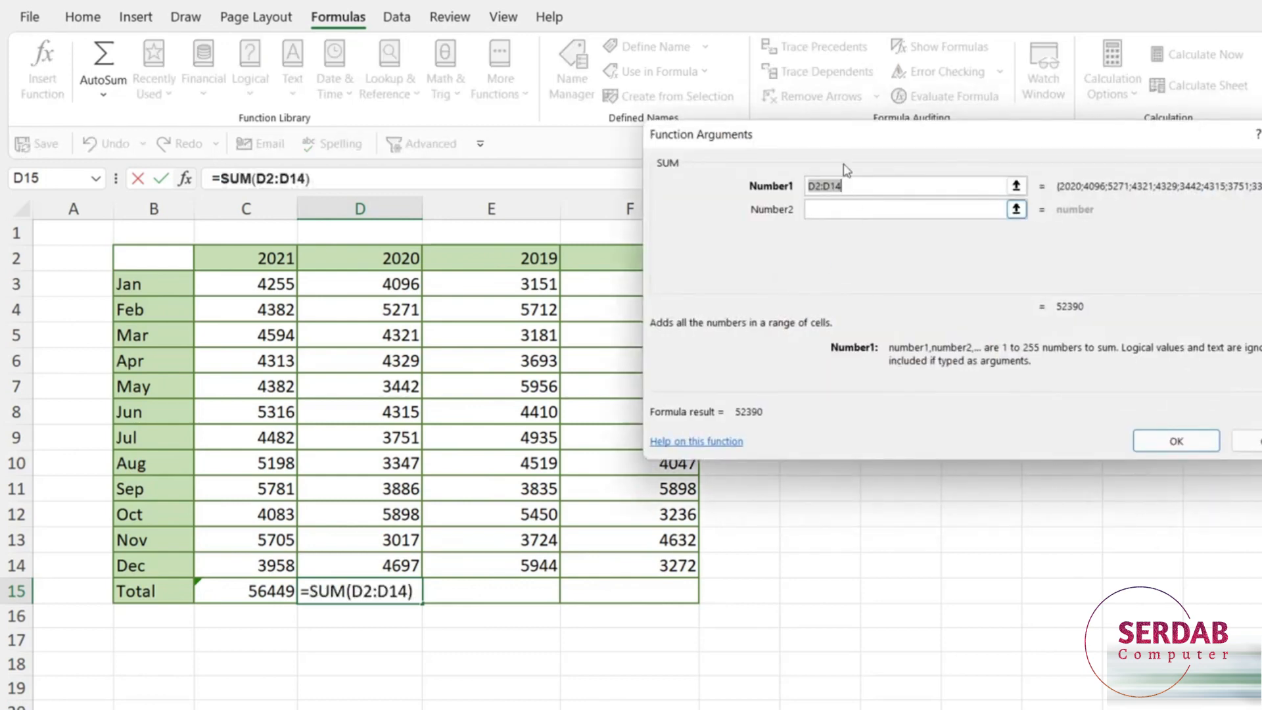
Replace the suggested D2:D14 range with D3:D14 and confirm the 2020 total of 50370.
left_click_drag(830, 138, 919, 141)
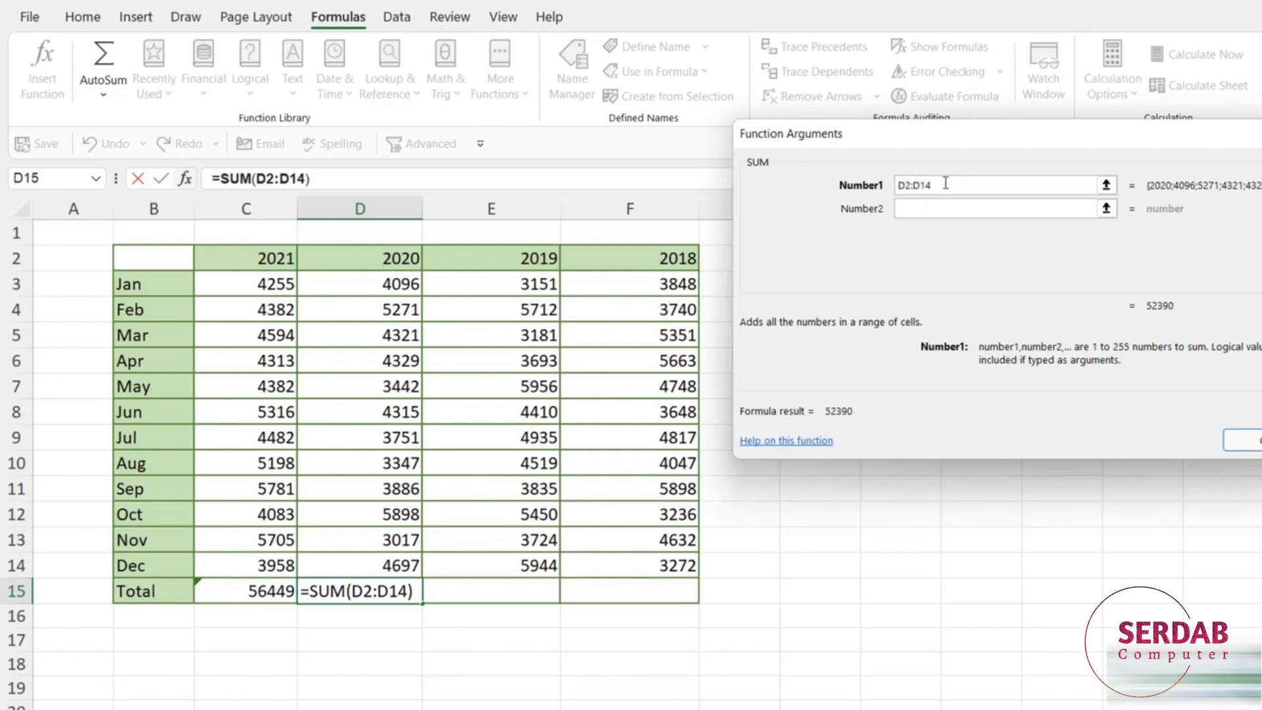
key("BackSpace")
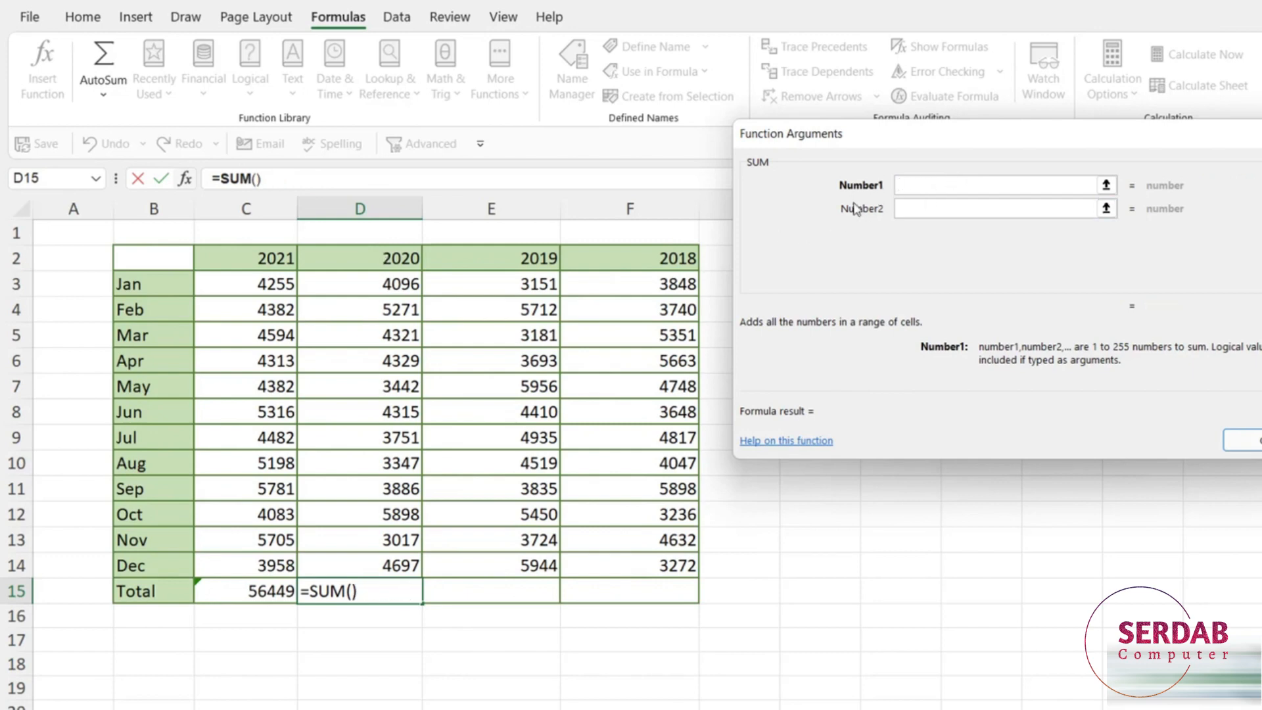
left_click_drag(367, 283, 357, 565)
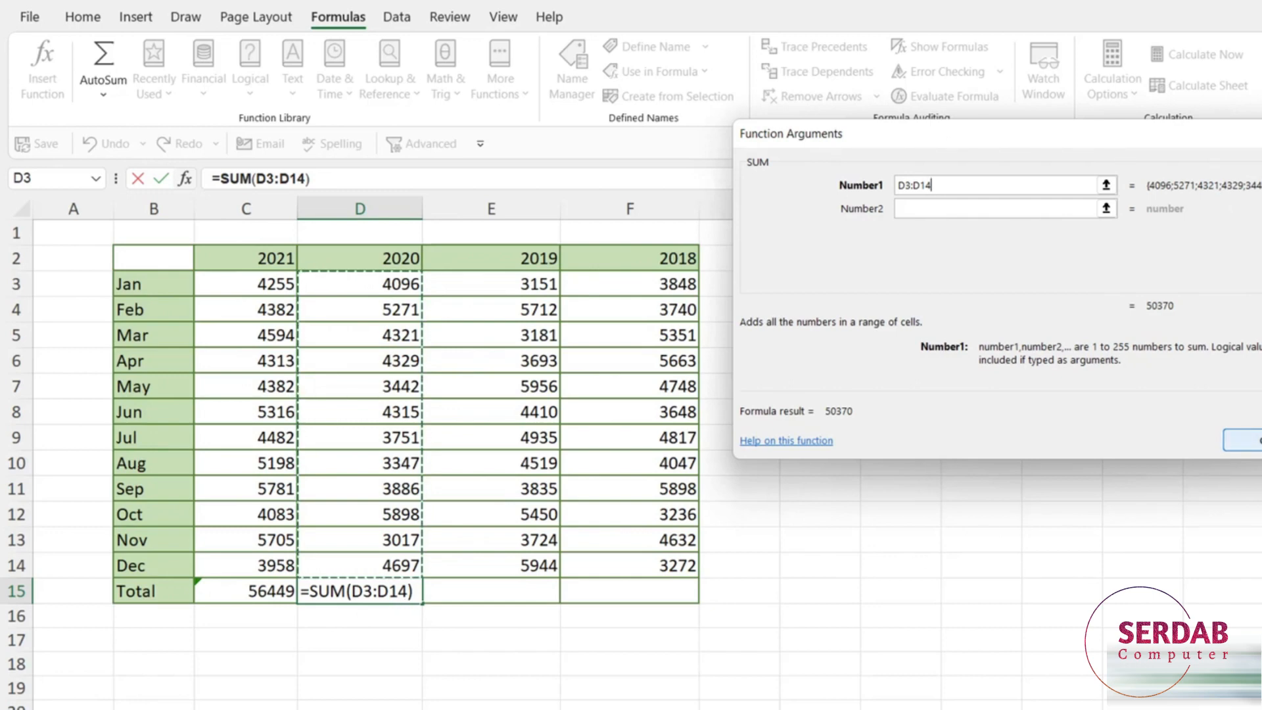
left_click(1252, 439)
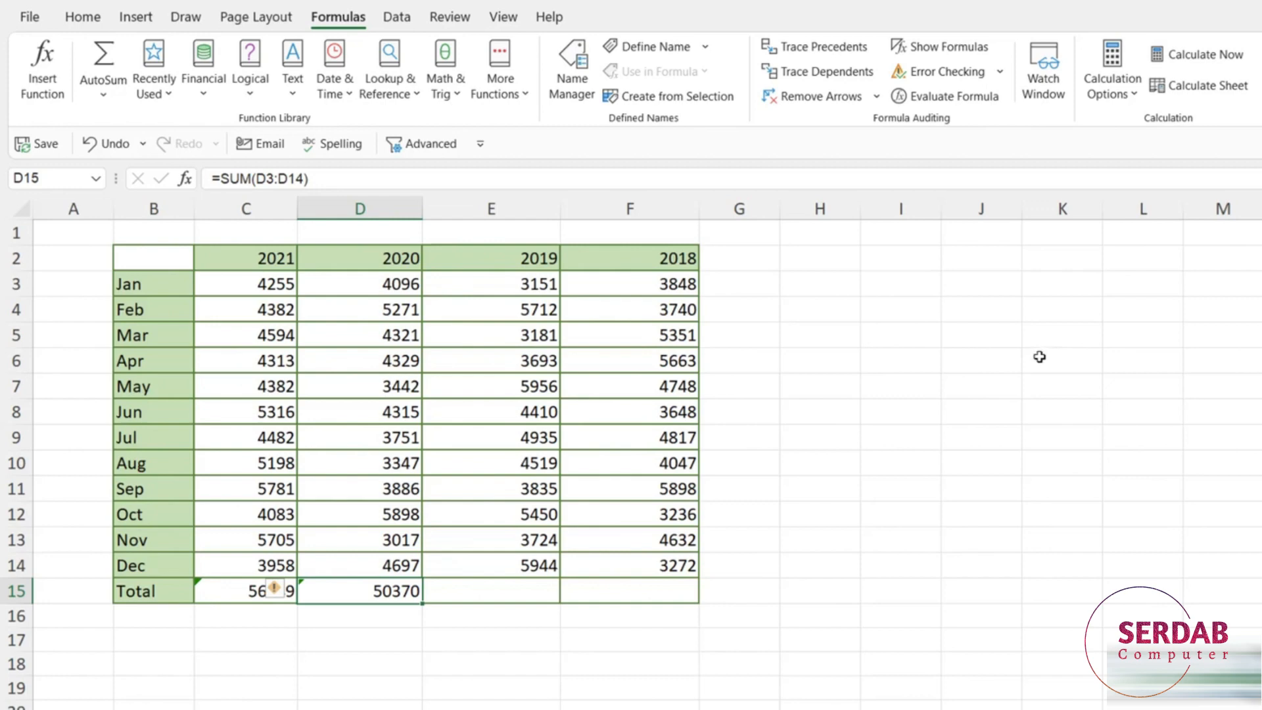
left_click(509, 594)
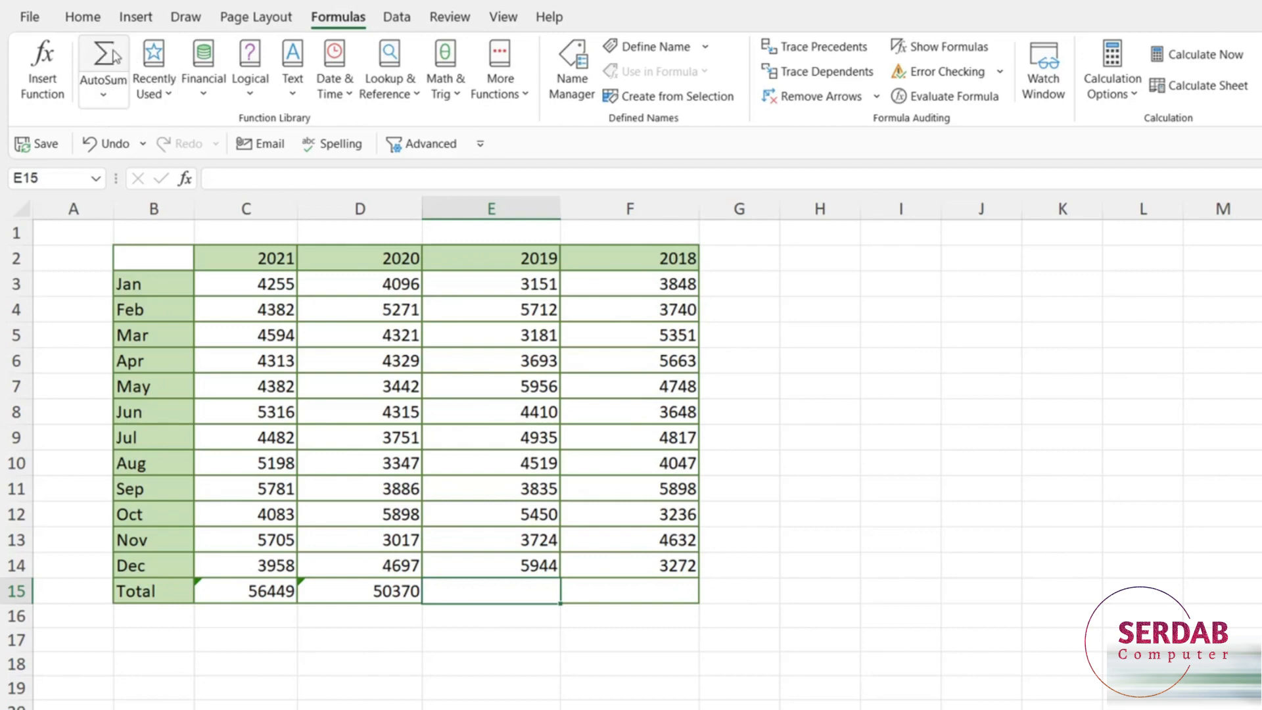
AutoSum the 2019 column in E15 over E3:E14, excluding the header, giving 54510.
left_click(104, 95)
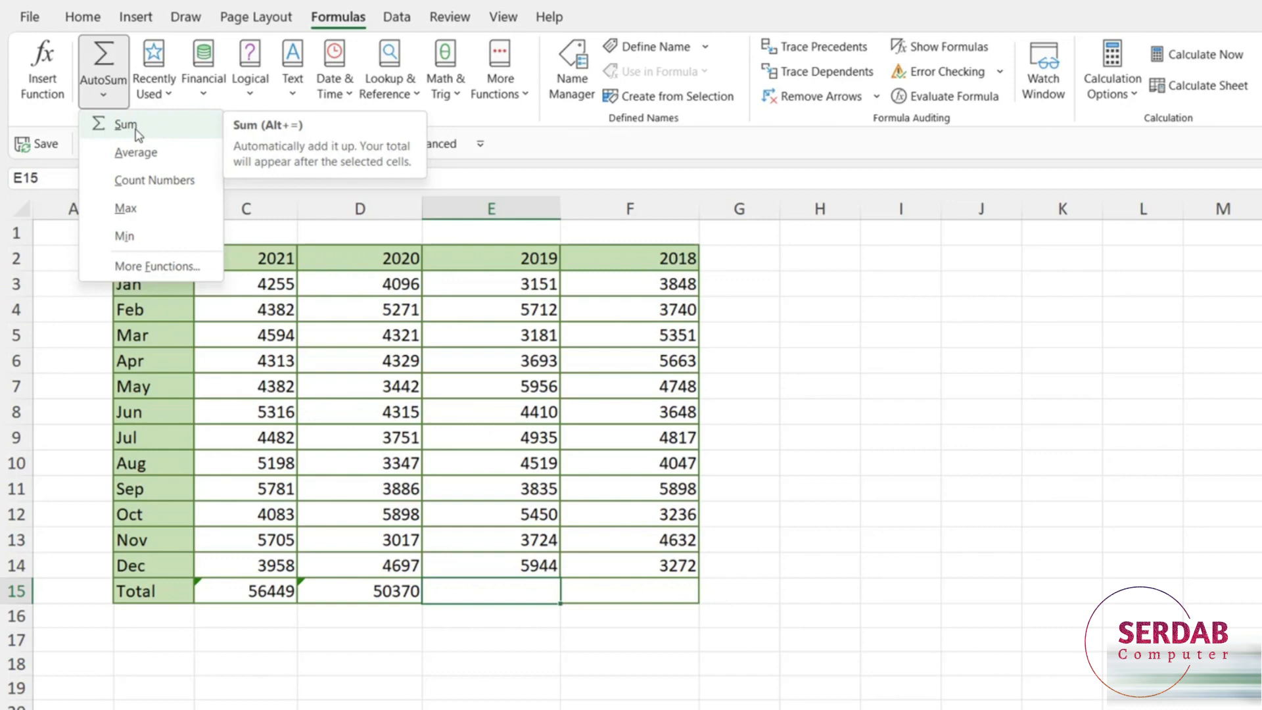
left_click(619, 149)
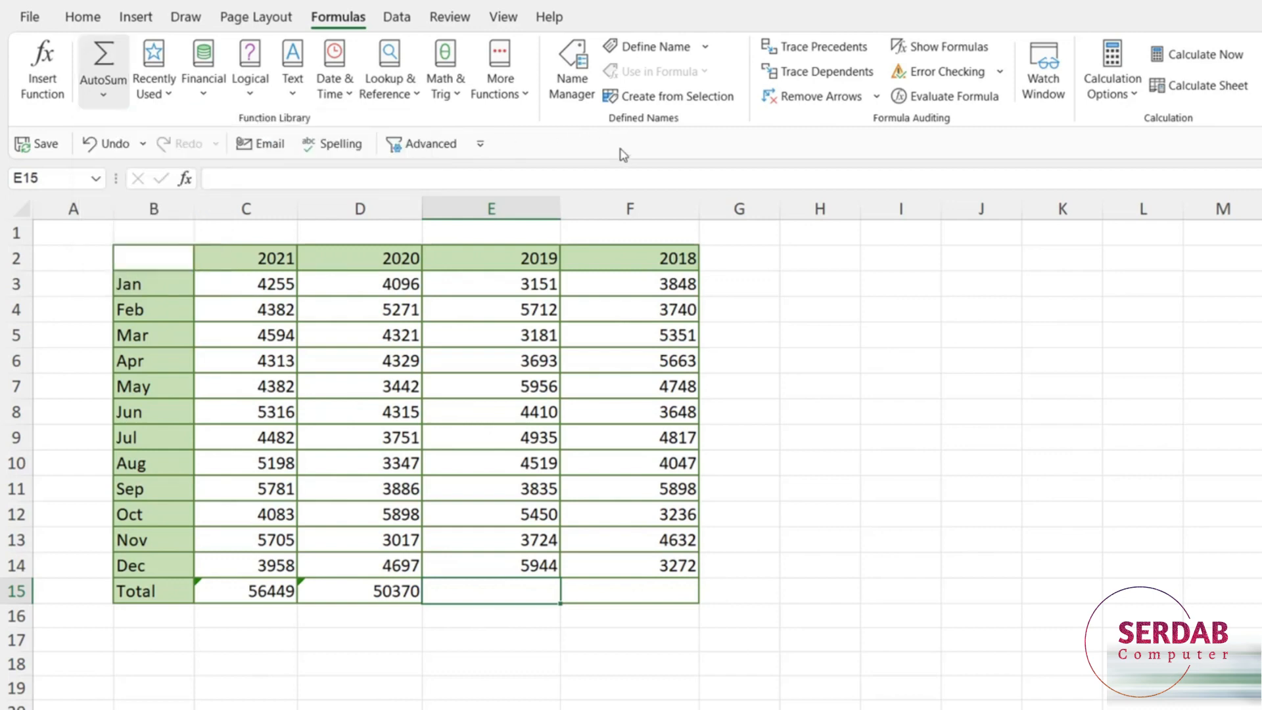
left_click(105, 56)
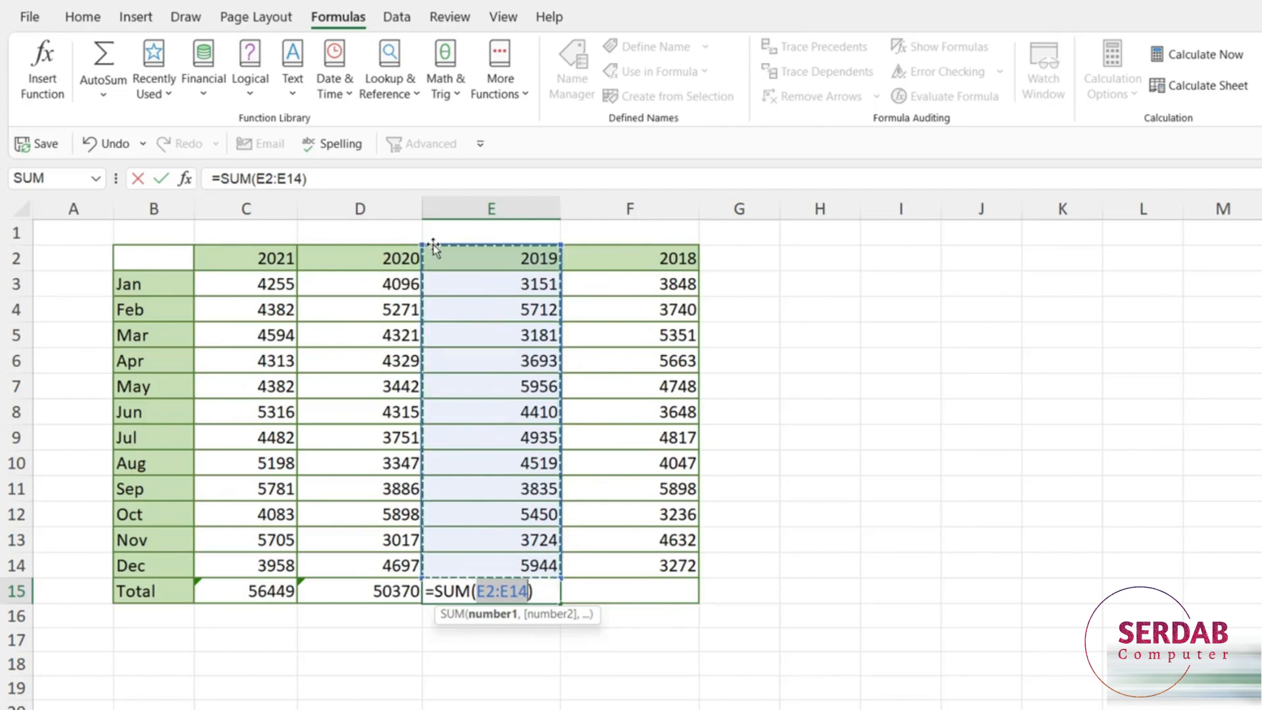
left_click_drag(421, 243, 424, 276)
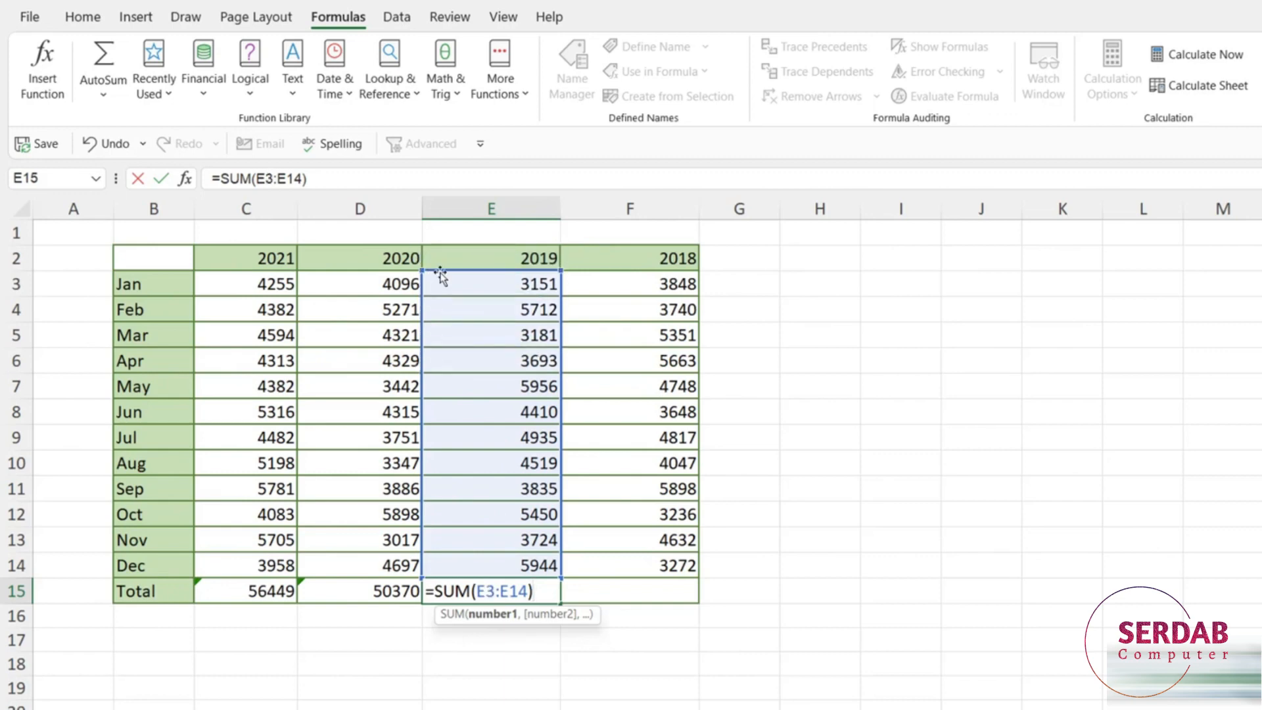
key("Return")
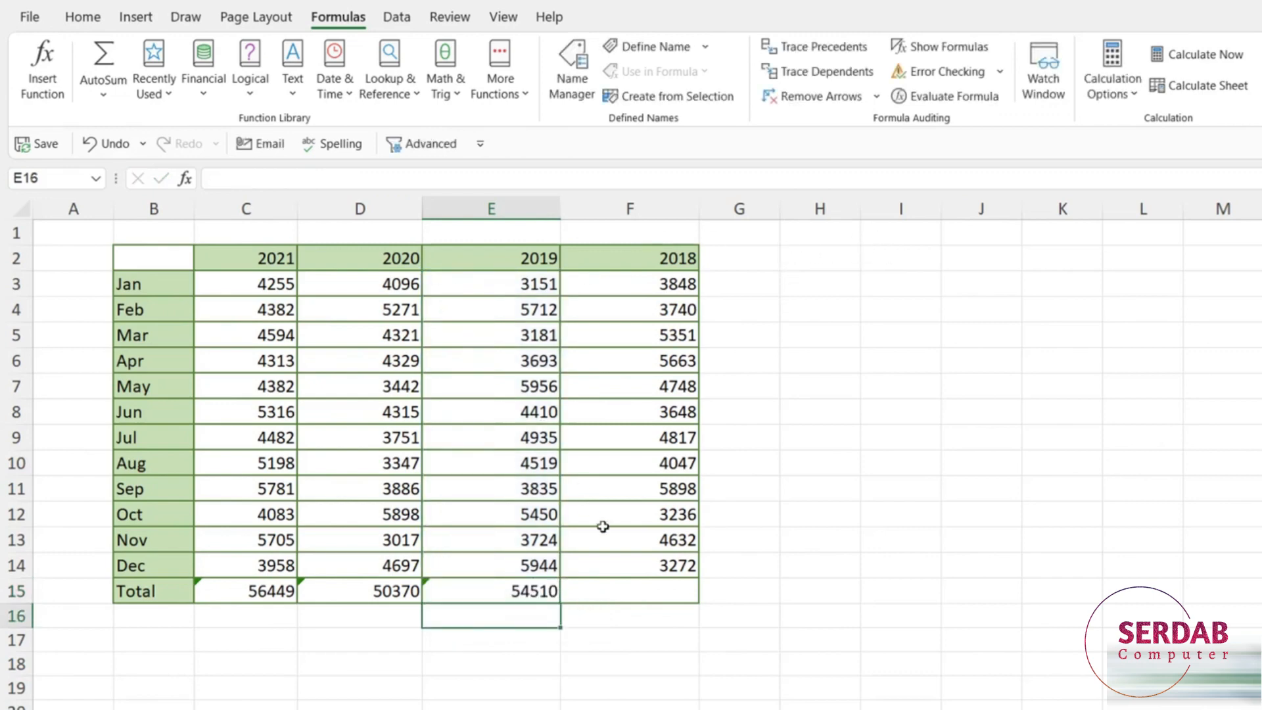
left_click(621, 593)
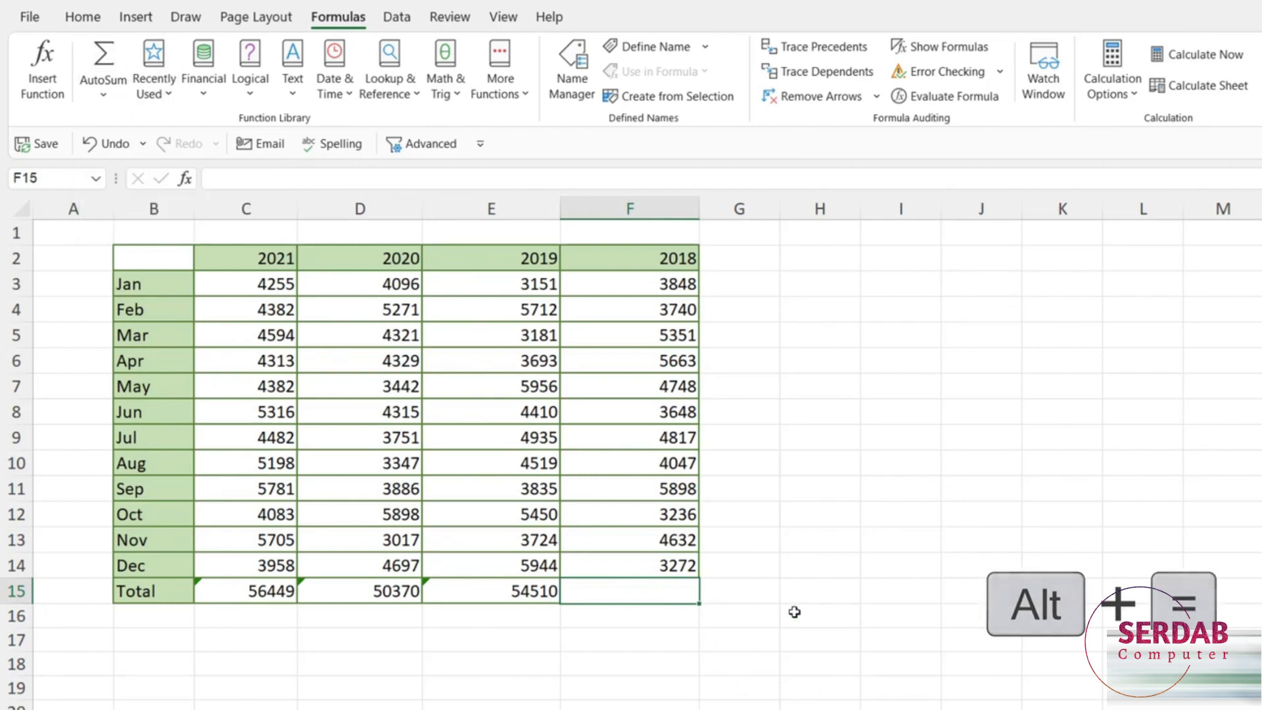
Insert an Alt+= AutoSum in F15 with the range trimmed to F3:F14, giving 52900.
key("alt+equal")
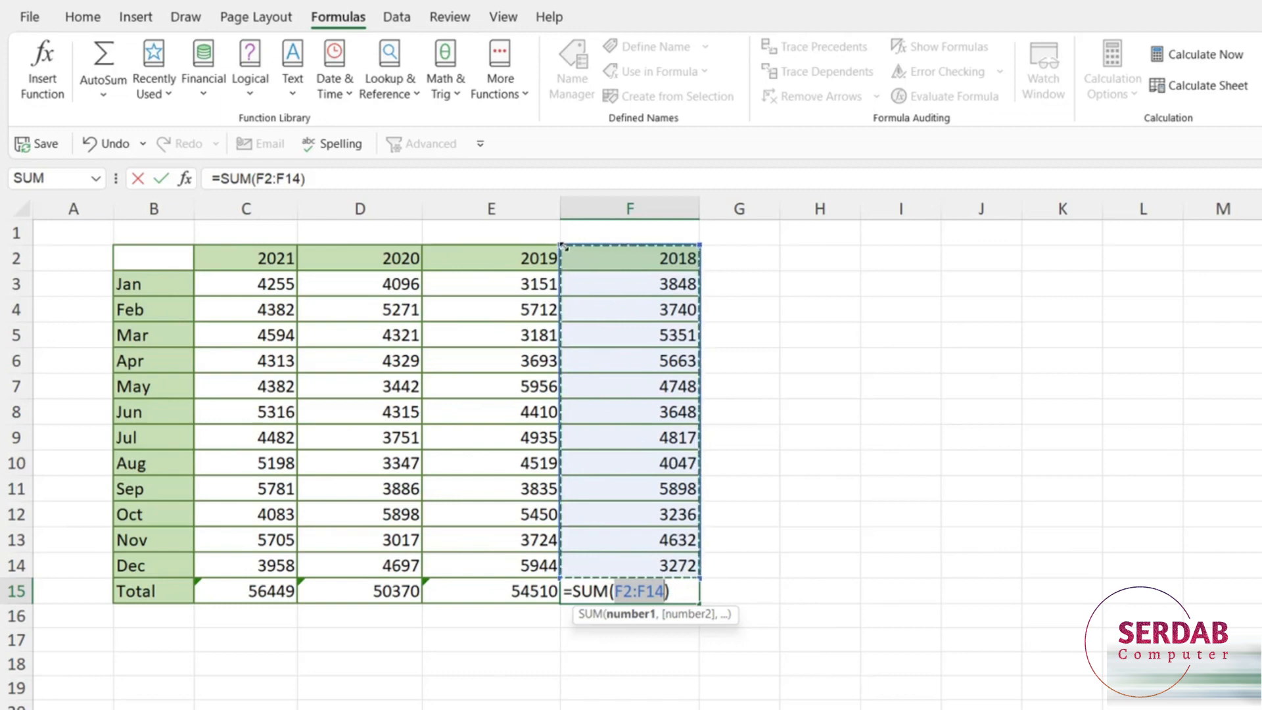
left_click_drag(560, 245, 561, 271)
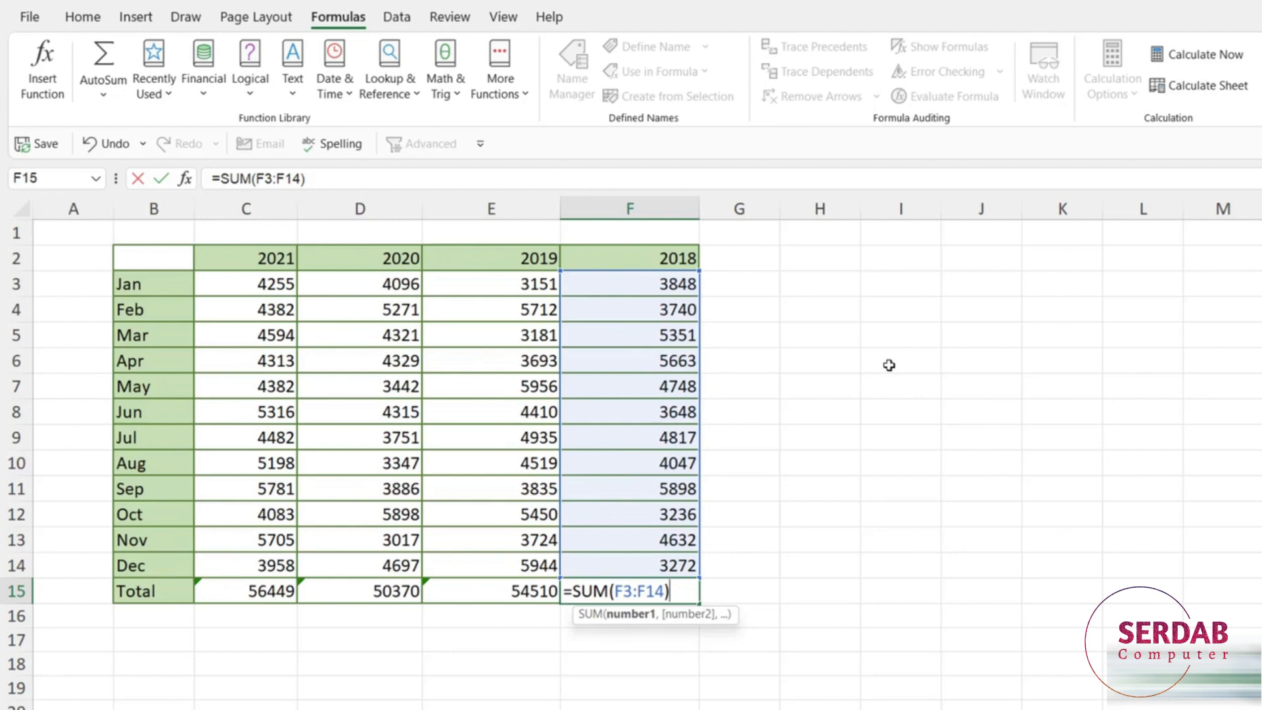
key("Return")
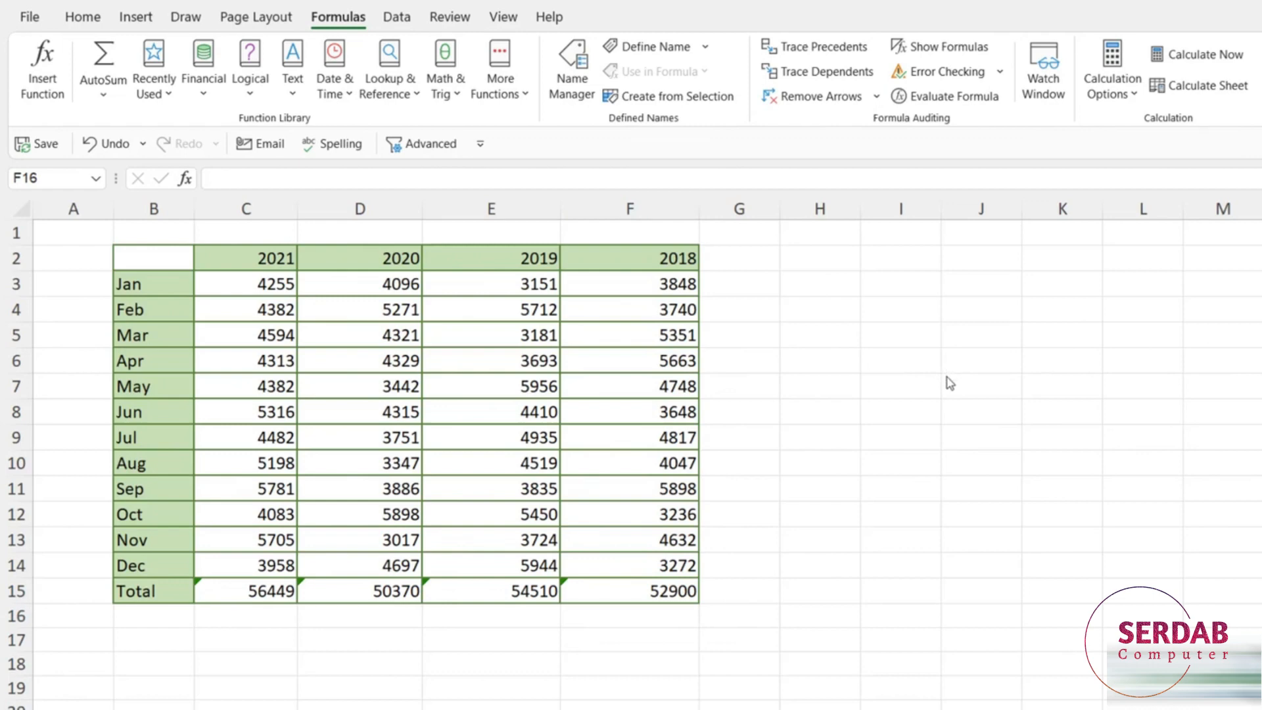
left_click(907, 490)
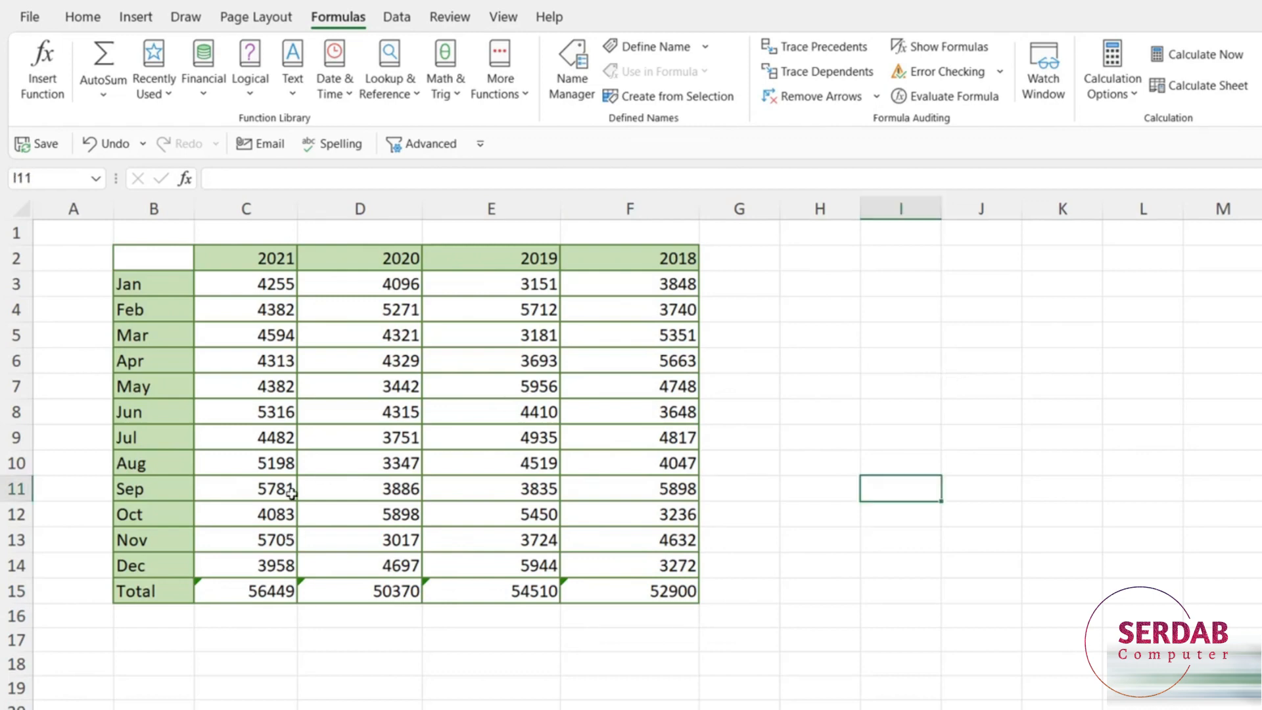
left_click(223, 591)
left_click(408, 591)
left_click(464, 591)
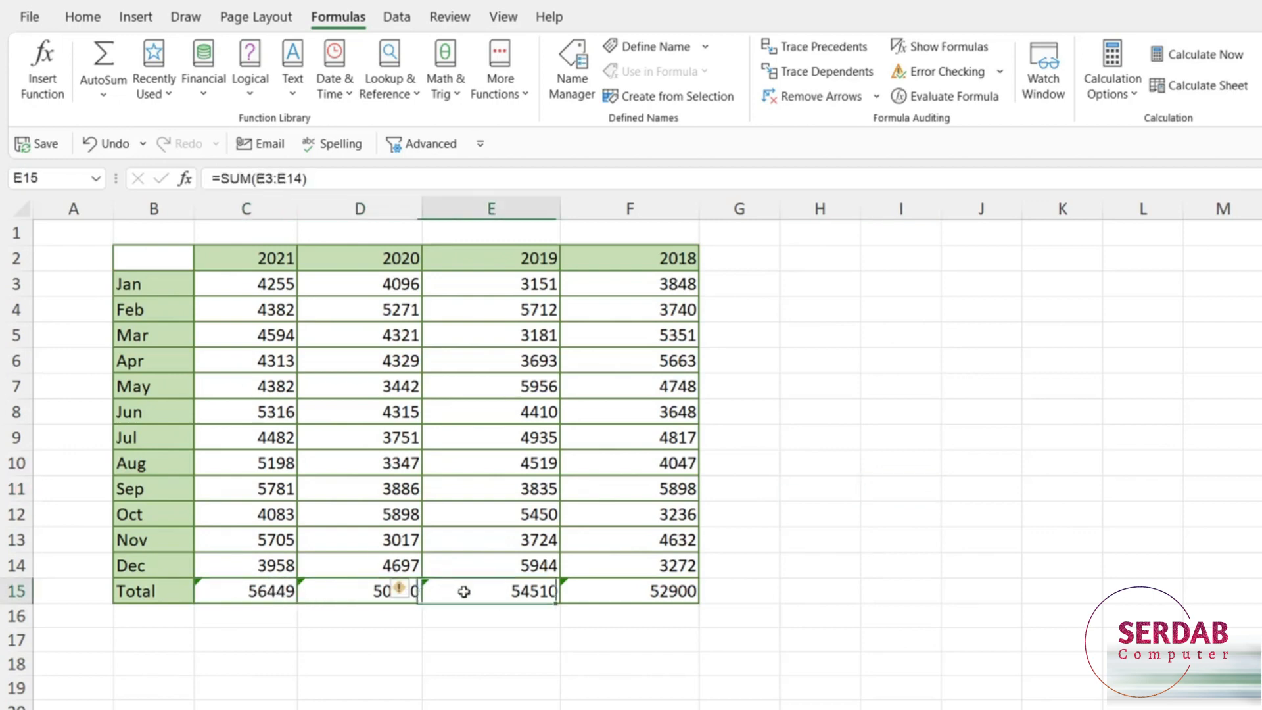
left_click(594, 589)
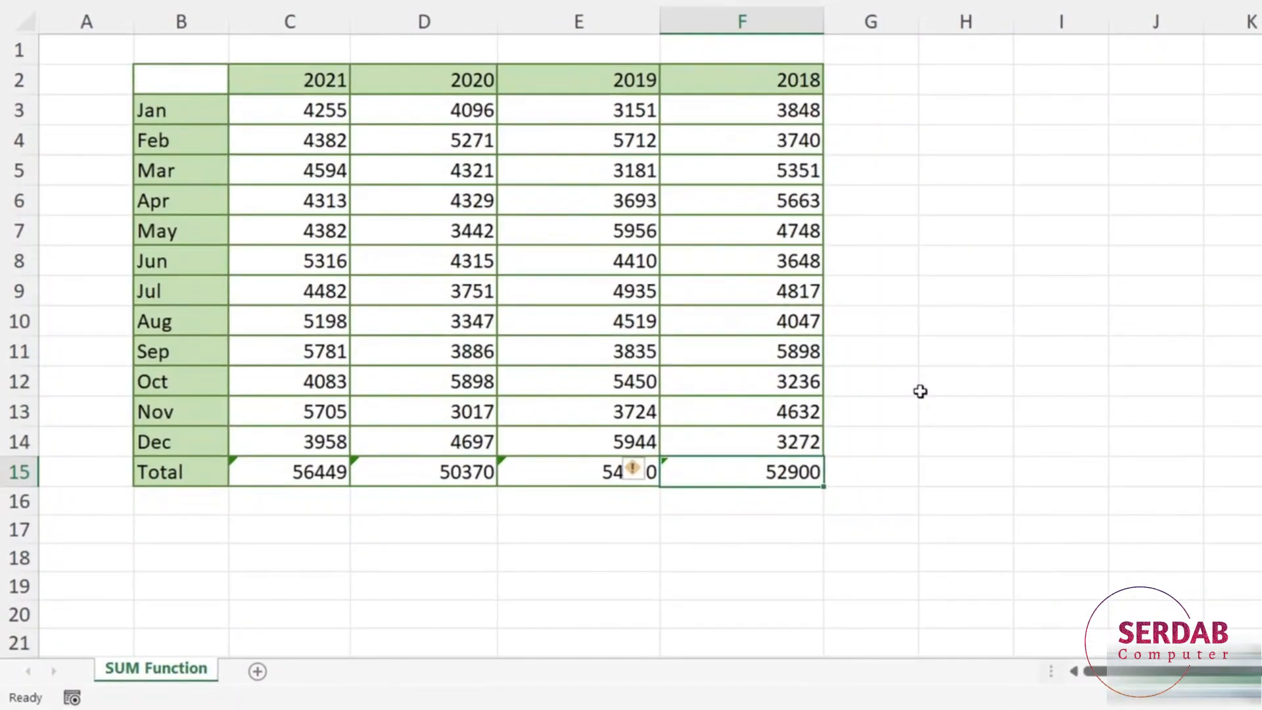
left_click(248, 472)
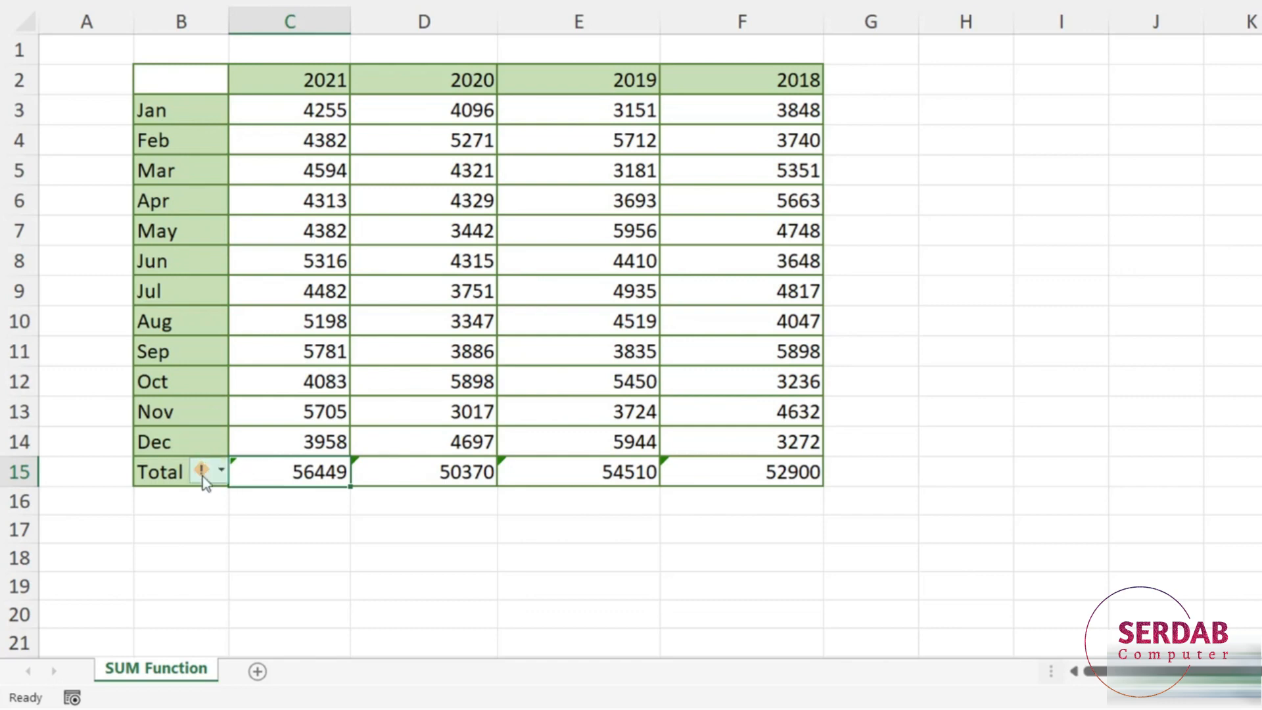
mouse_move(217, 475)
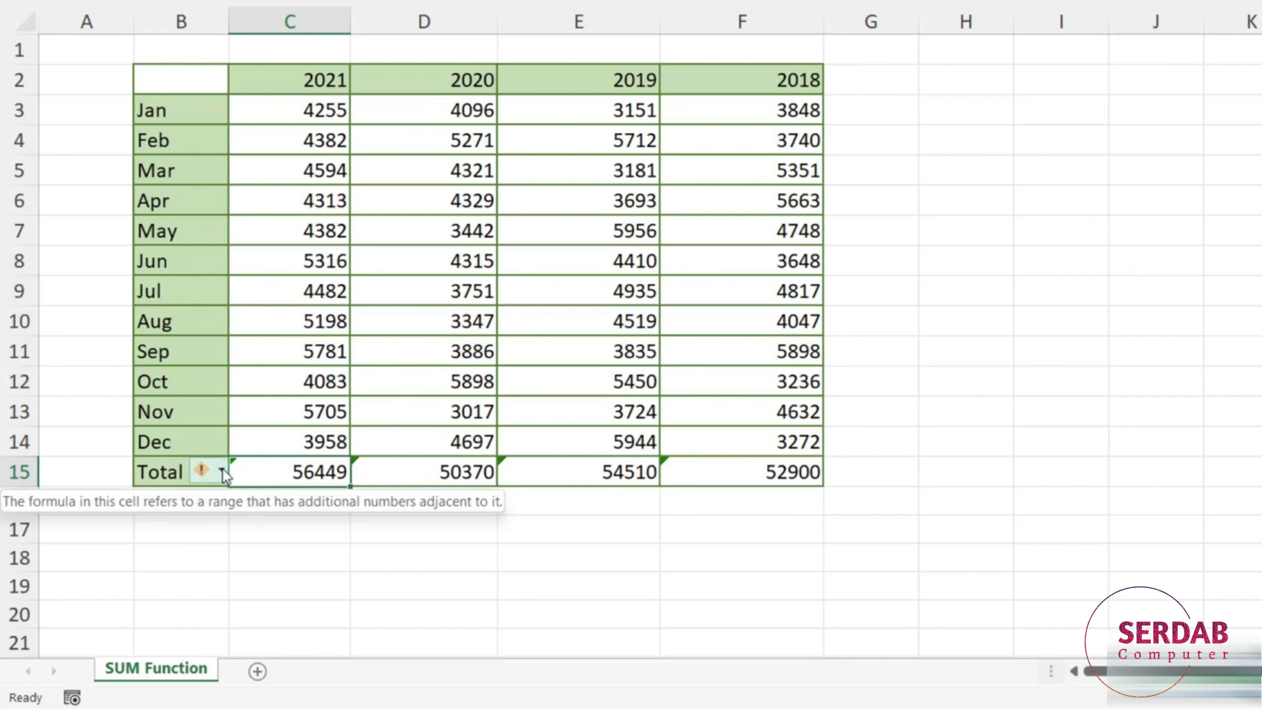
left_click(223, 472)
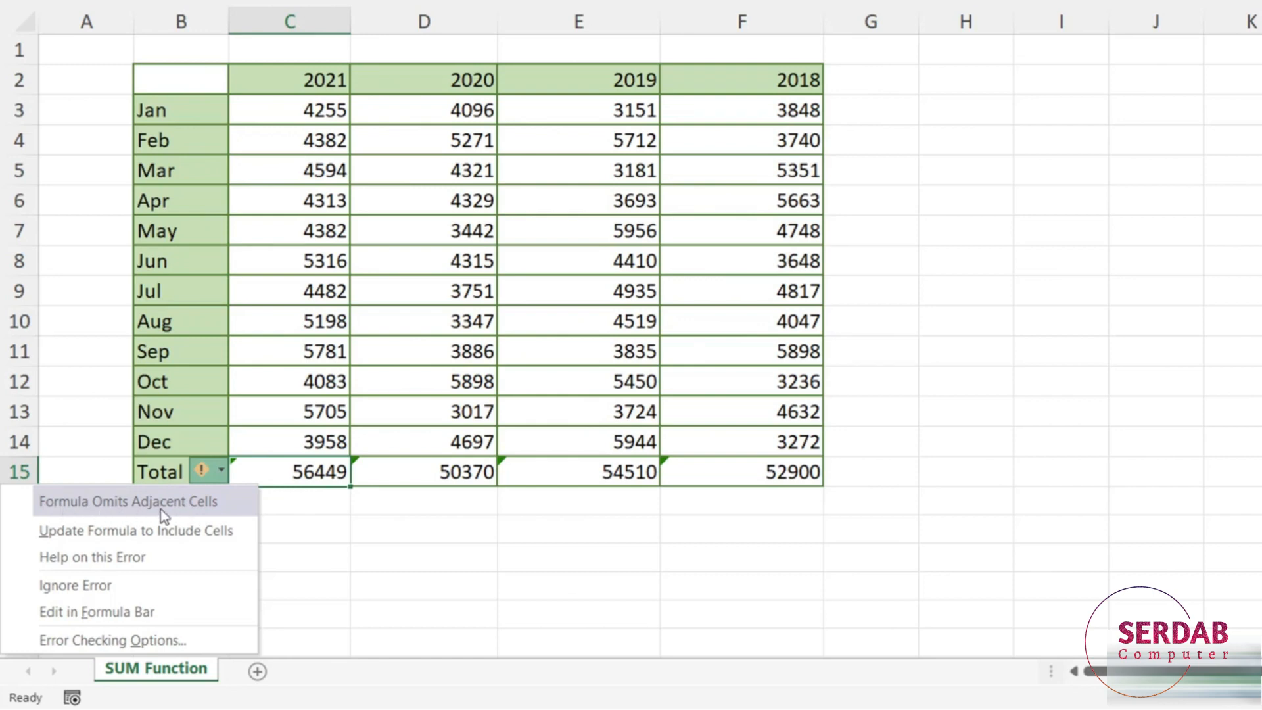
left_click(299, 477)
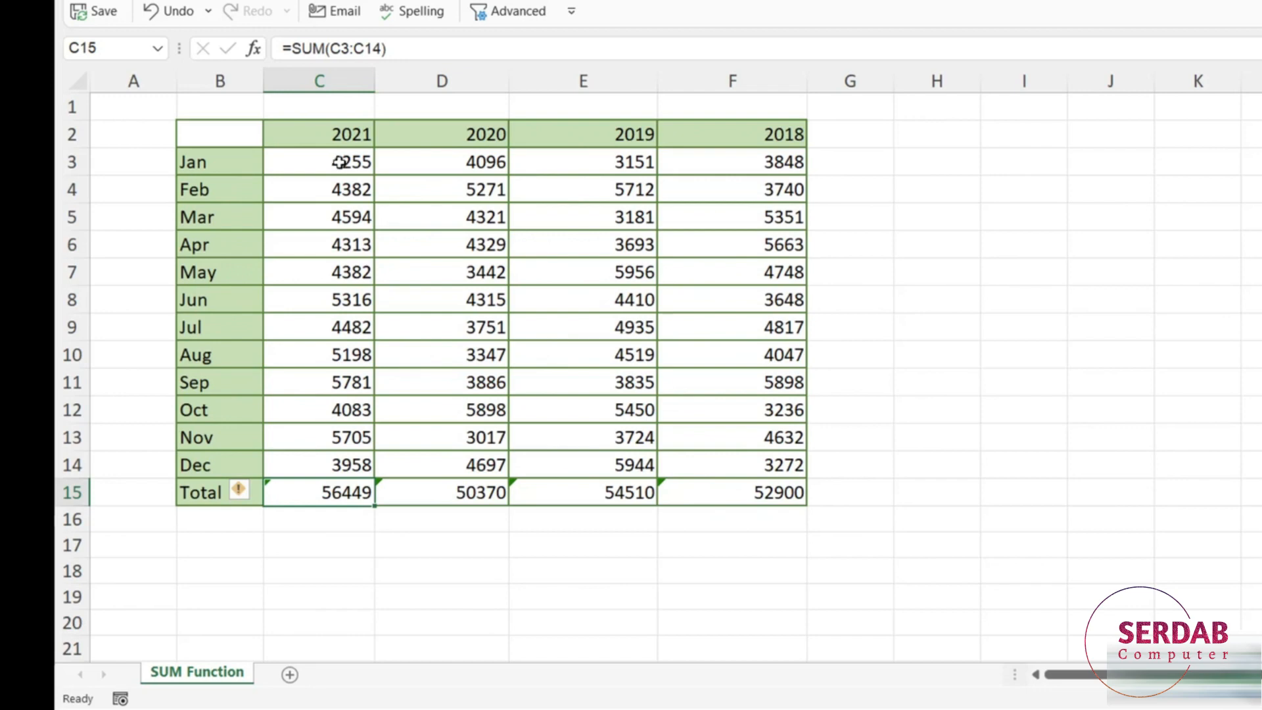
Select the four year headers in row 2 and check the 2021 cells.
left_click(318, 138)
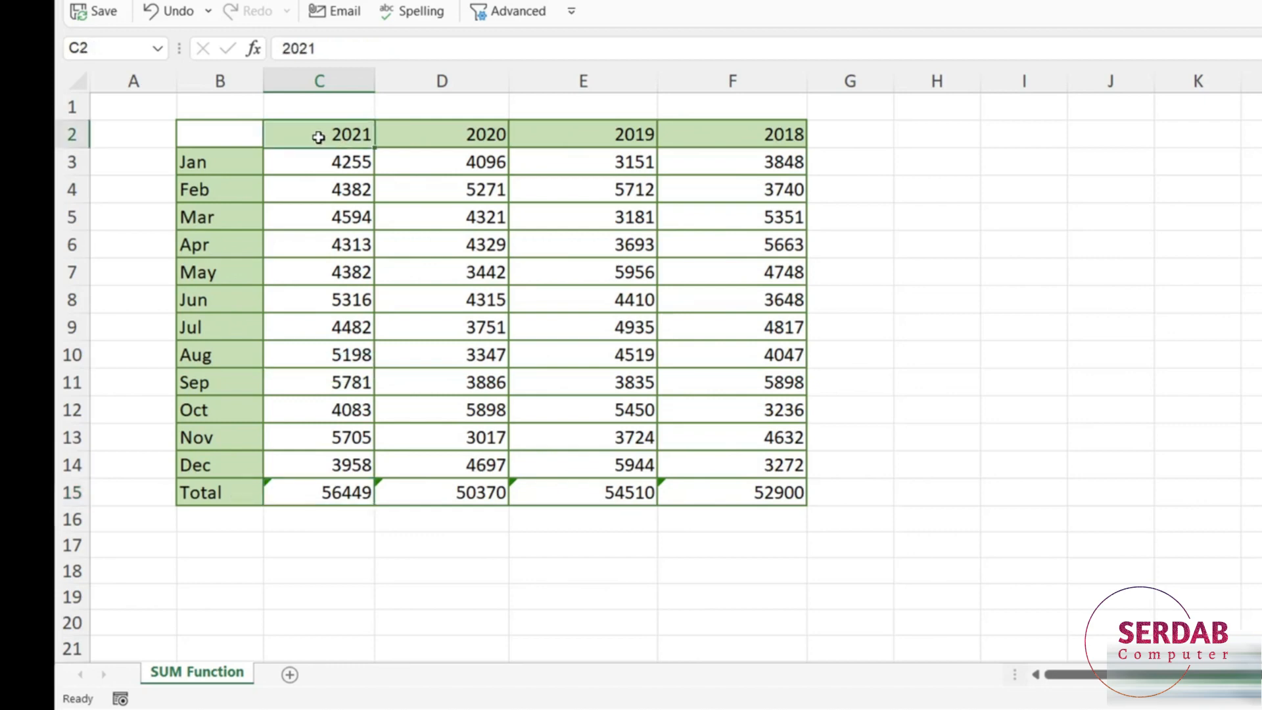
left_click_drag(318, 137, 744, 130)
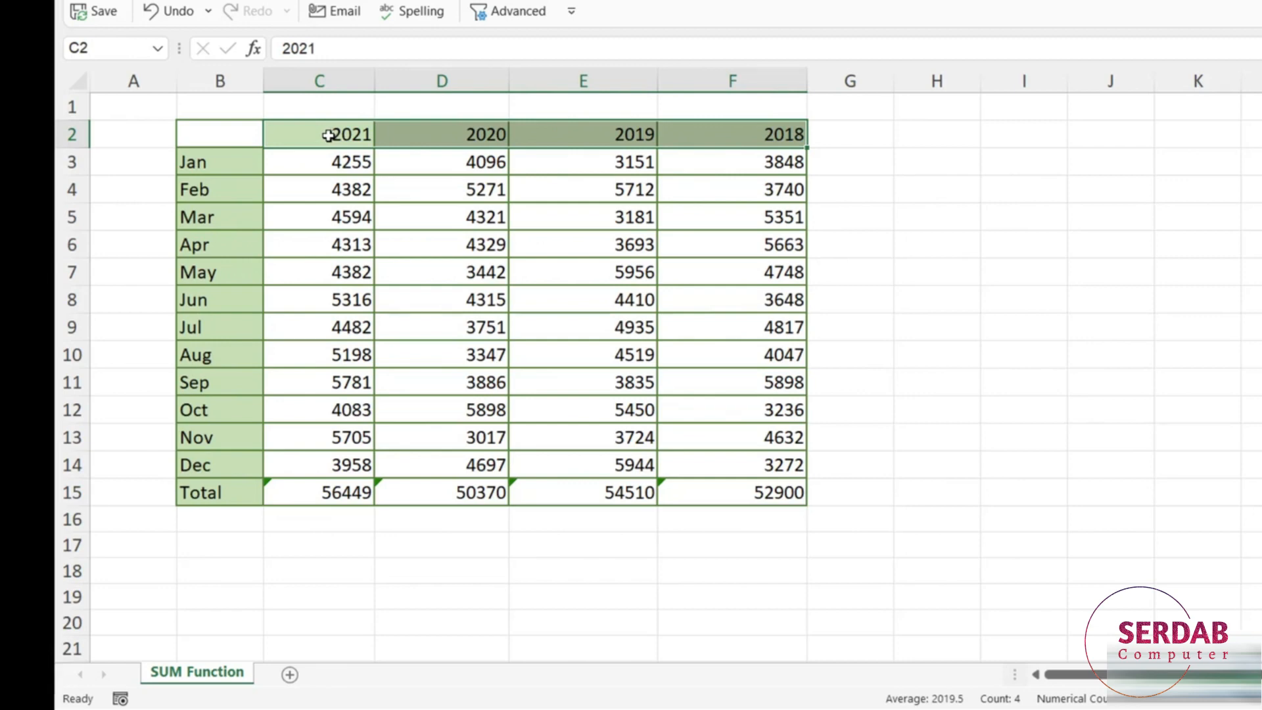
left_click(338, 163)
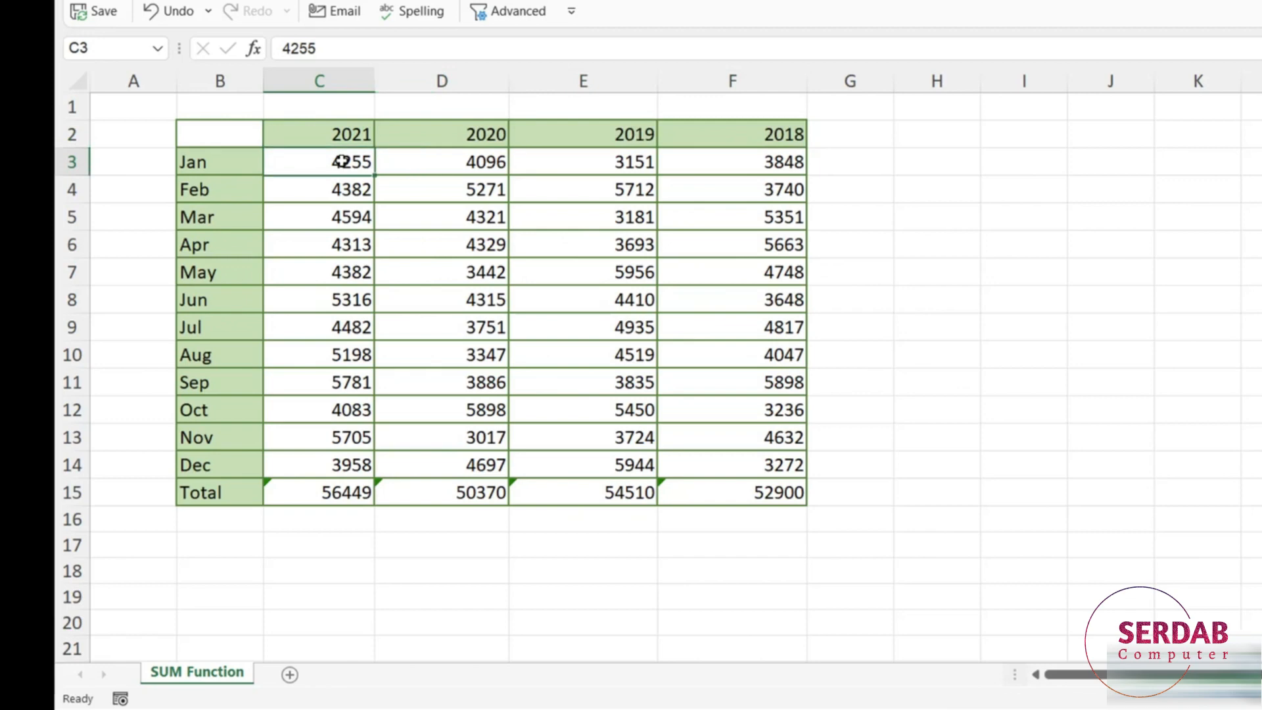
left_click(310, 492)
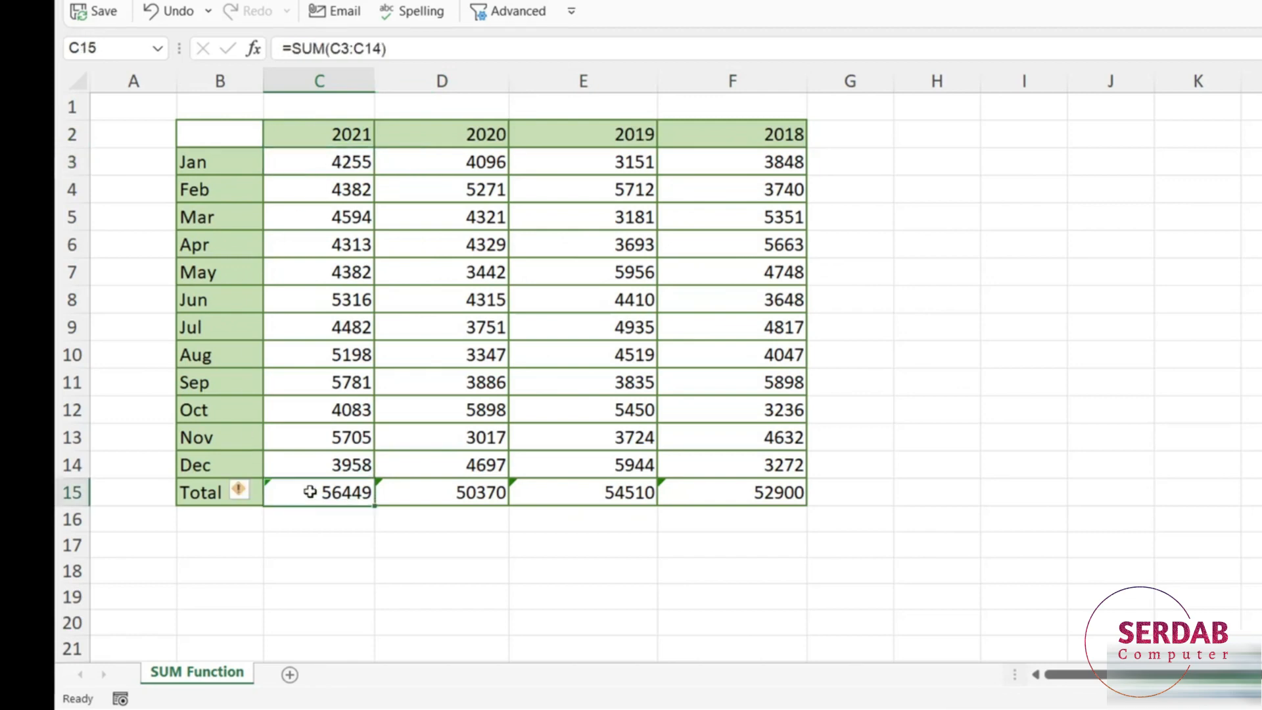
left_click(337, 134)
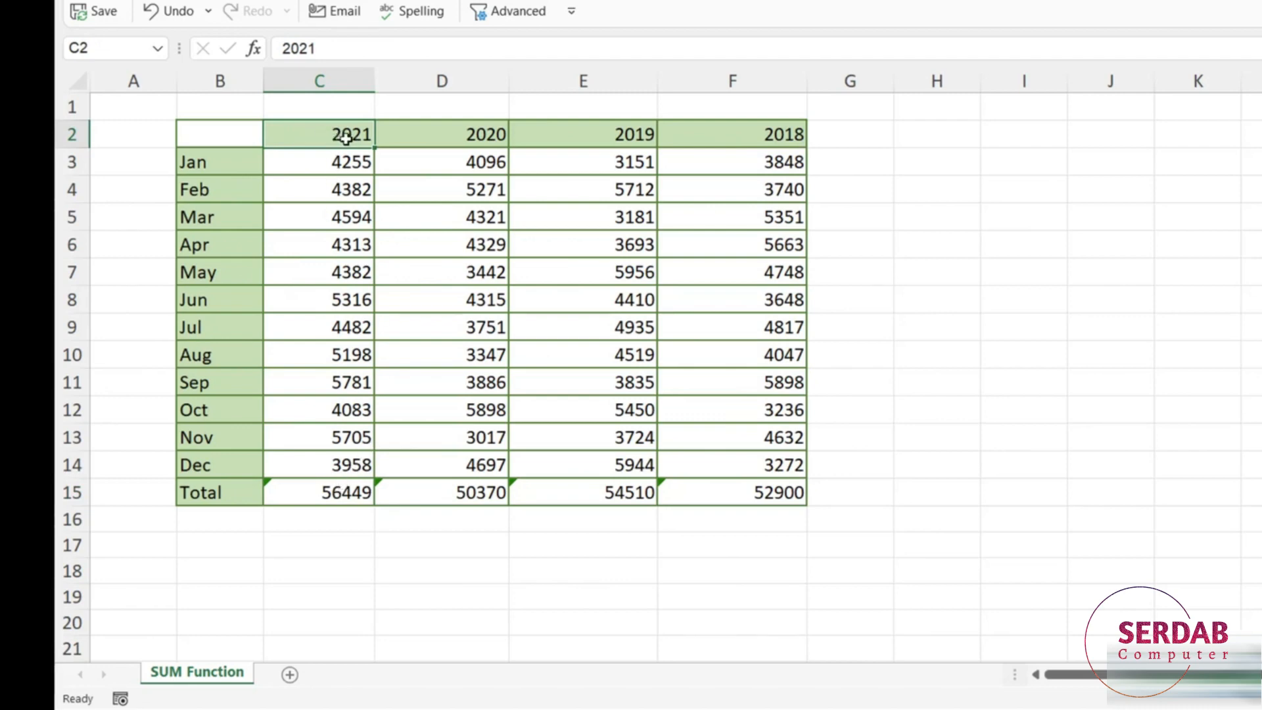
left_click_drag(333, 132, 776, 132)
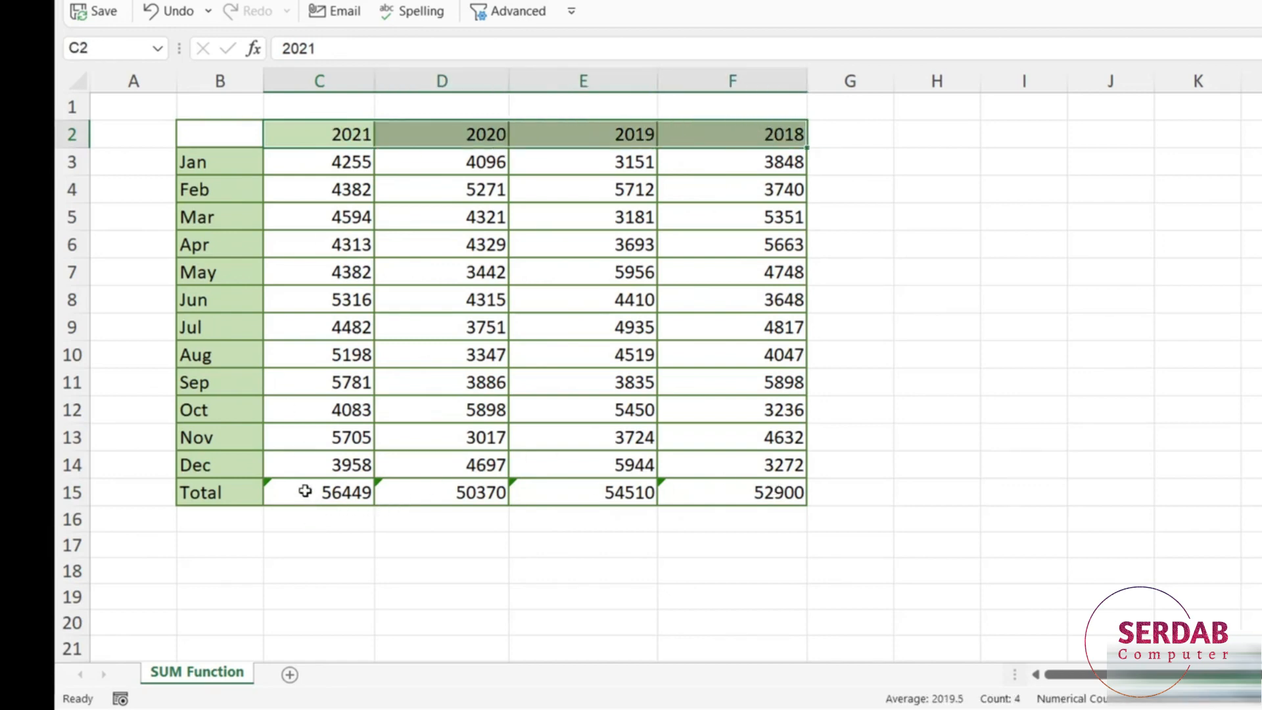
Select C15:F15 and apply Ignore Error to all four totals.
left_click_drag(292, 491, 732, 489)
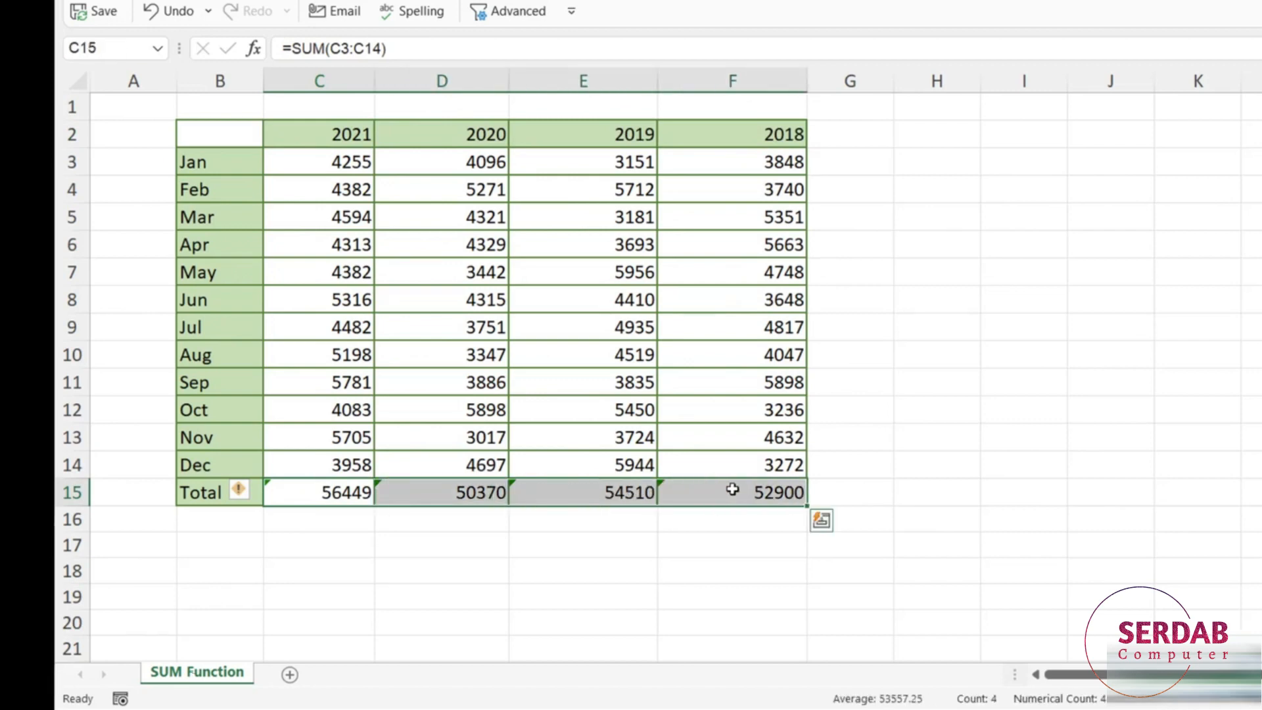
left_click(253, 491)
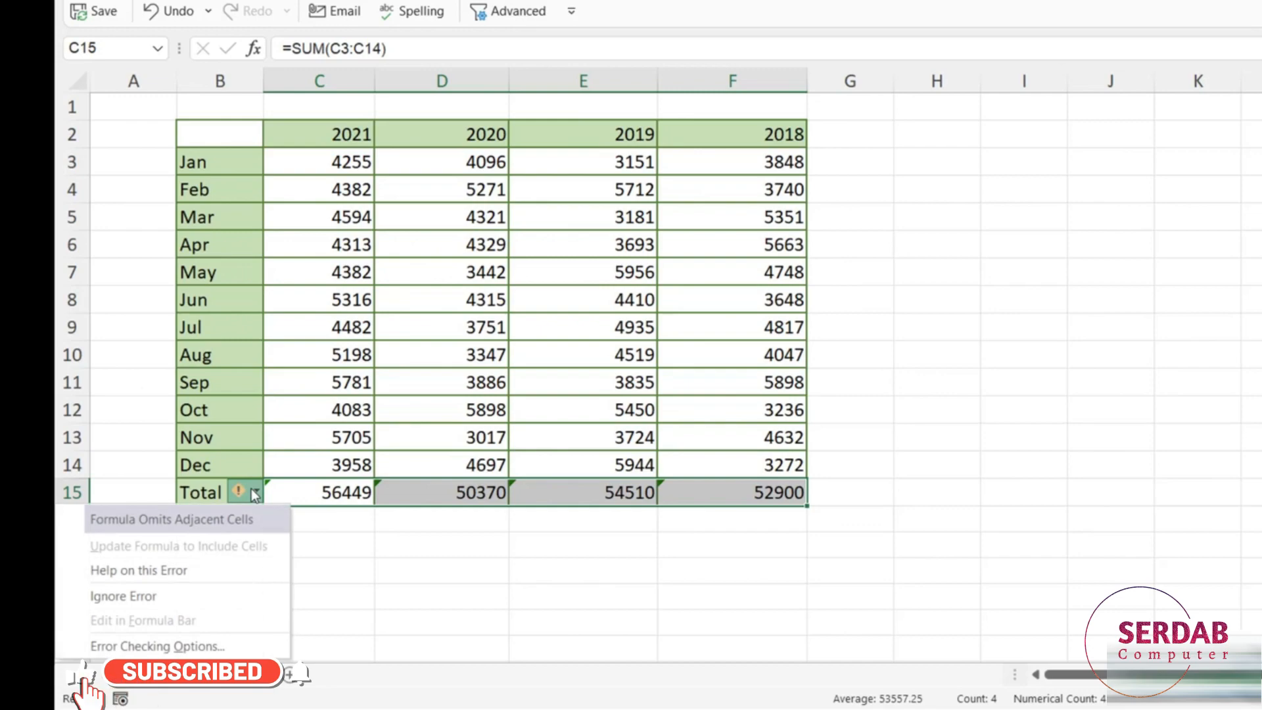
left_click(135, 595)
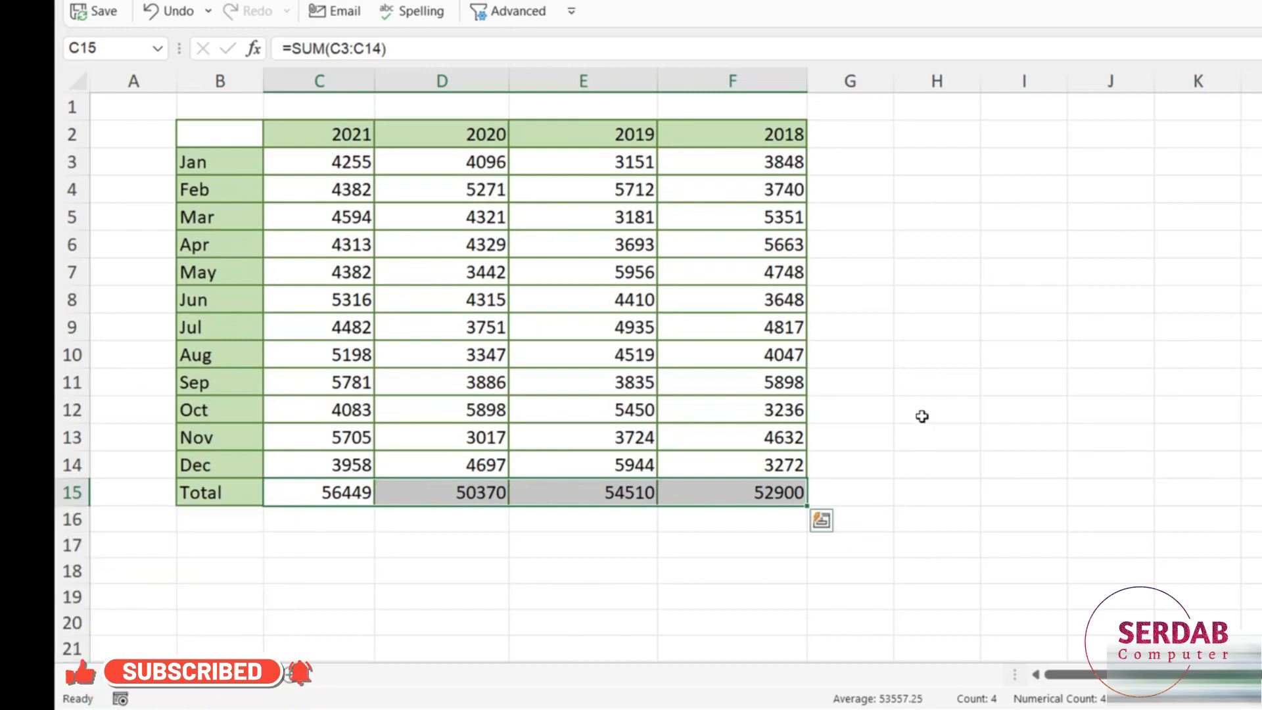